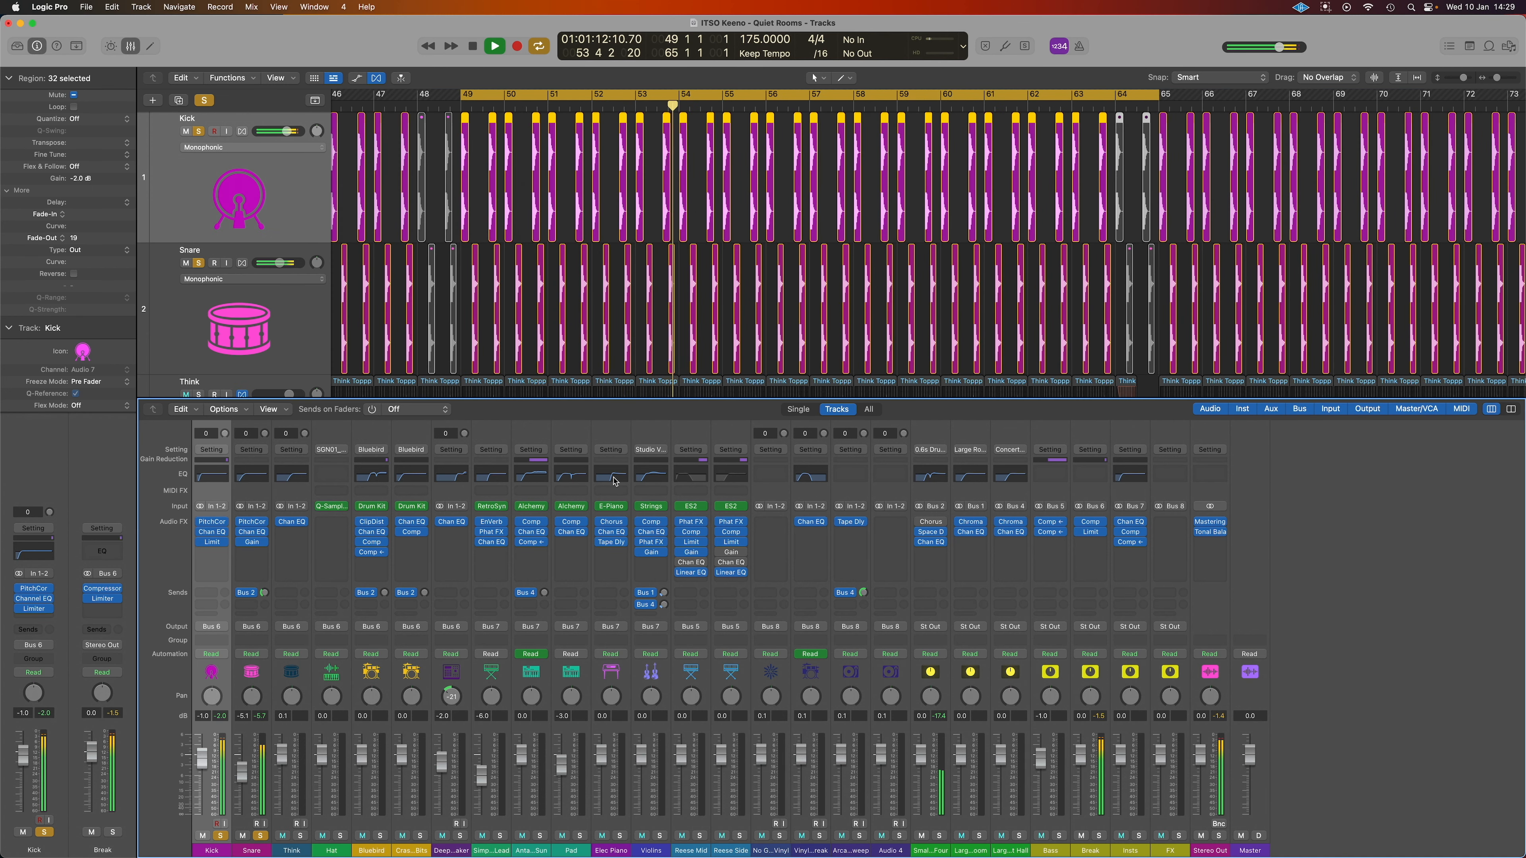
Step: Stop playback and open the Channel EQ on the Think track
key("space")
scroll(611, 270, "down", 4)
left_click(241, 336)
left_click(291, 521)
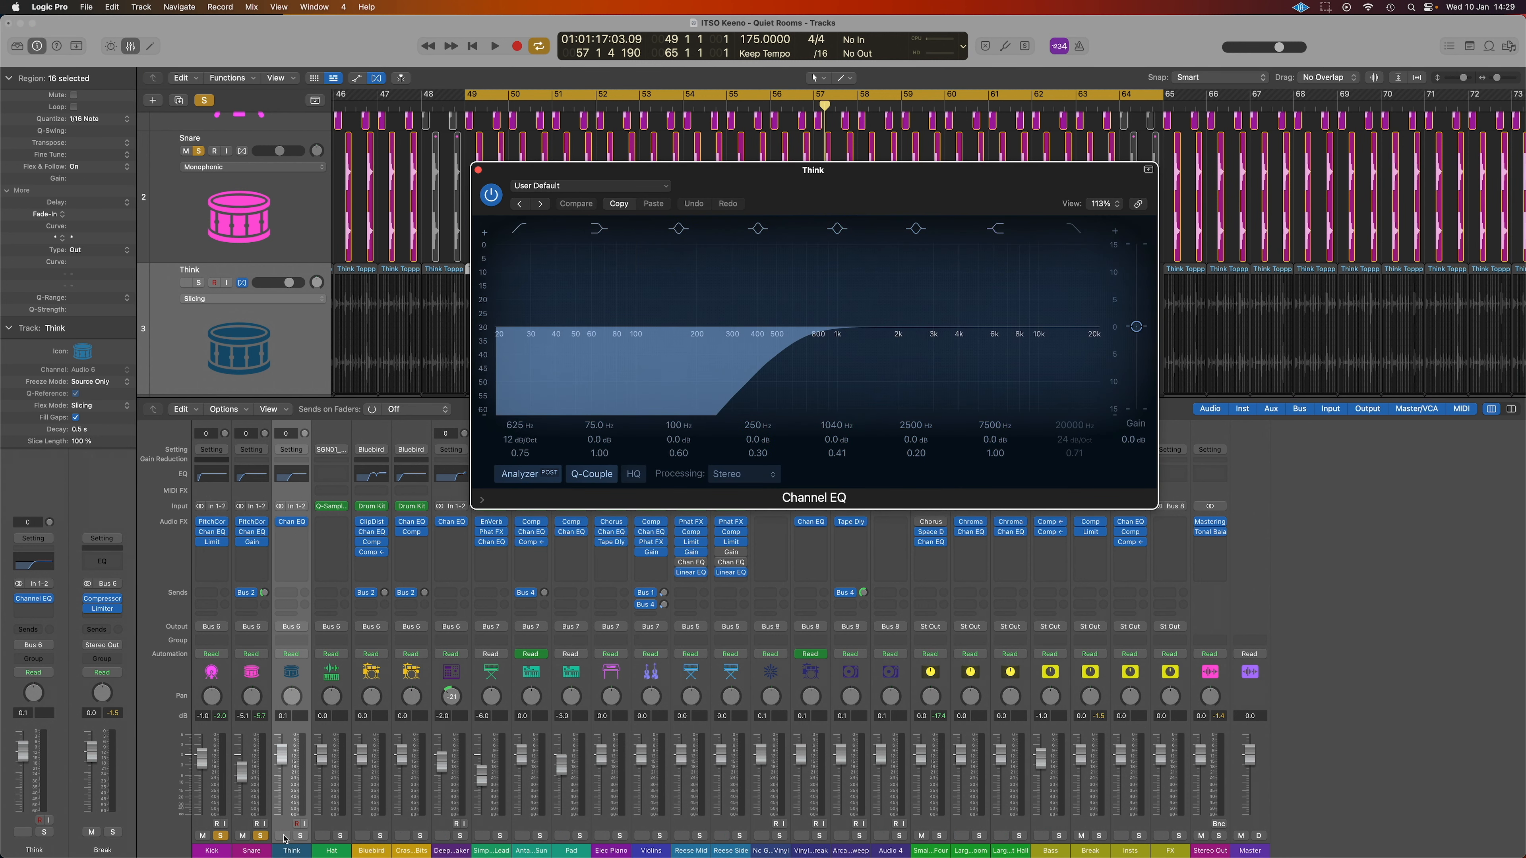
Step: Switch the solo from Kick and Snare to the Think track alone and play it
left_click(260, 837)
left_click(221, 836)
left_click(300, 836)
key("space")
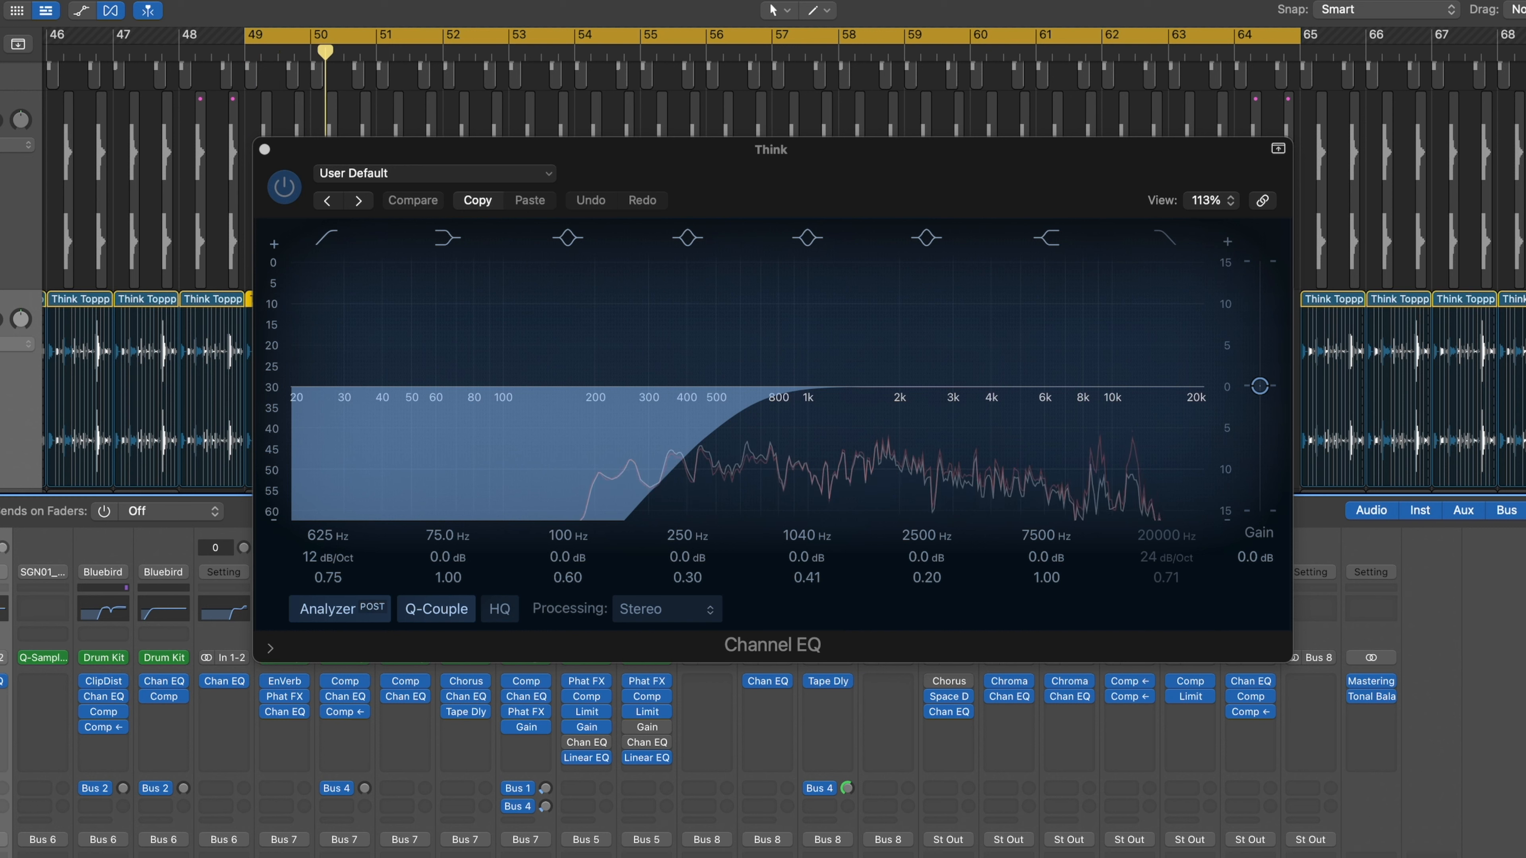
Step: Solo Kick and Snare again with Think during playback, and close the Channel EQ after stopping
left_click(0, 857)
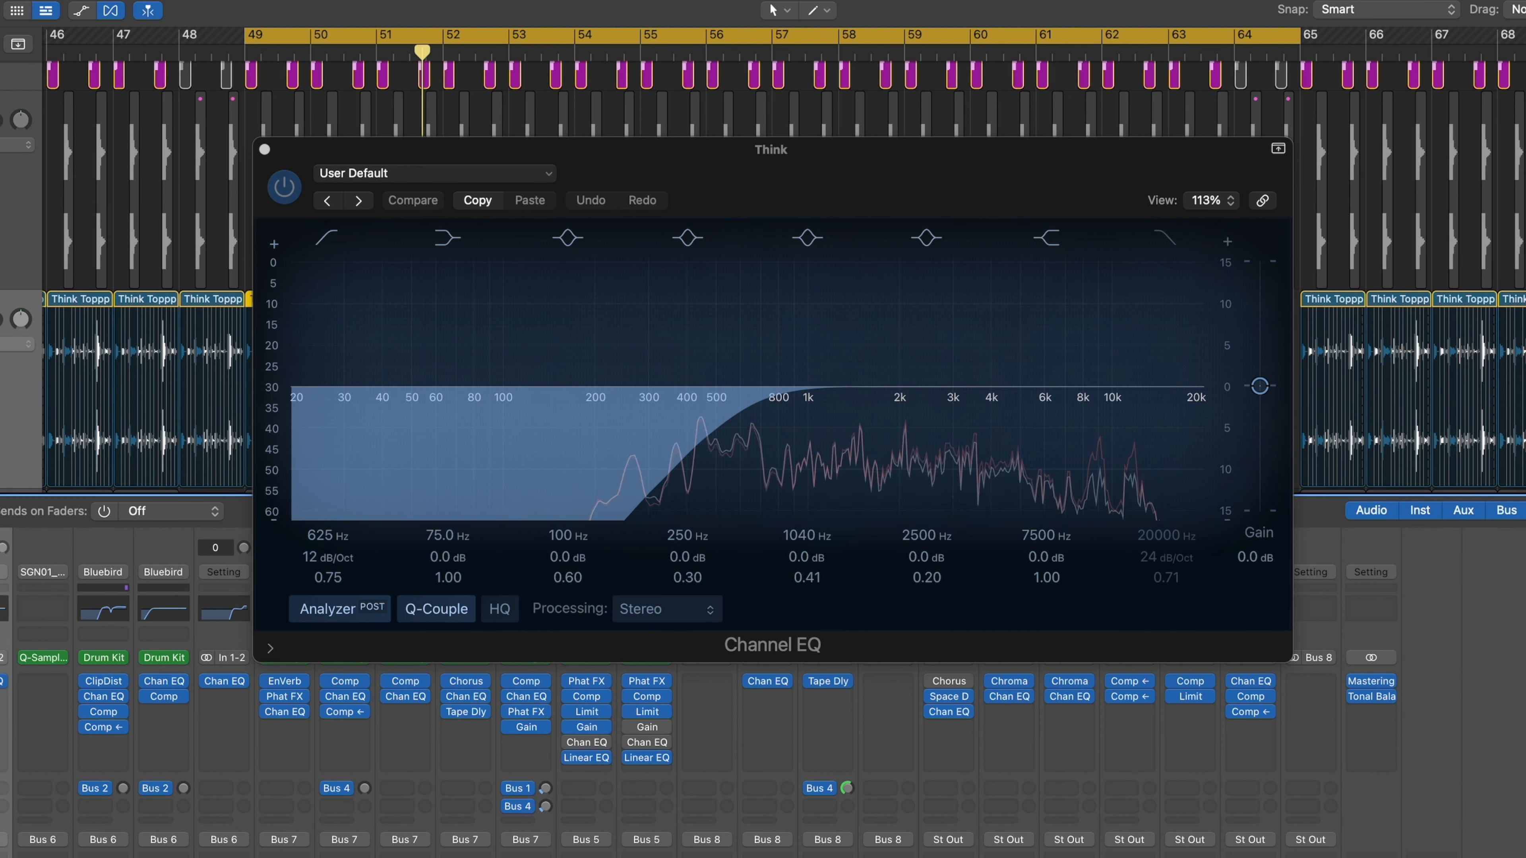
left_click(0, 857)
key("space")
left_click(264, 149)
Step: Solo the Hat track on its own and play it from bar 49
scroll(679, 428, "up", 10)
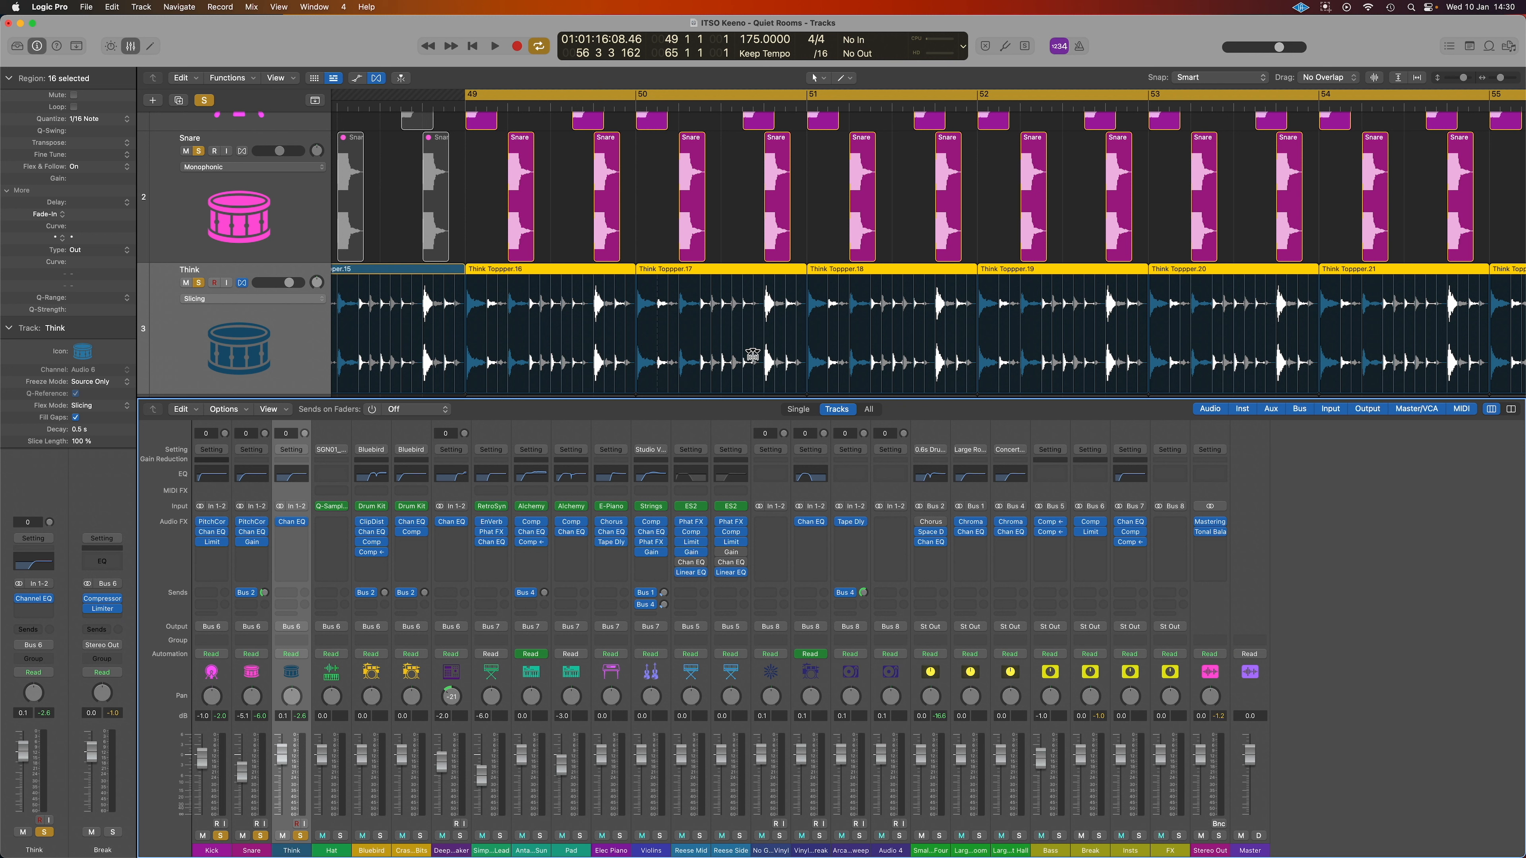
scroll(752, 355, "down", 6)
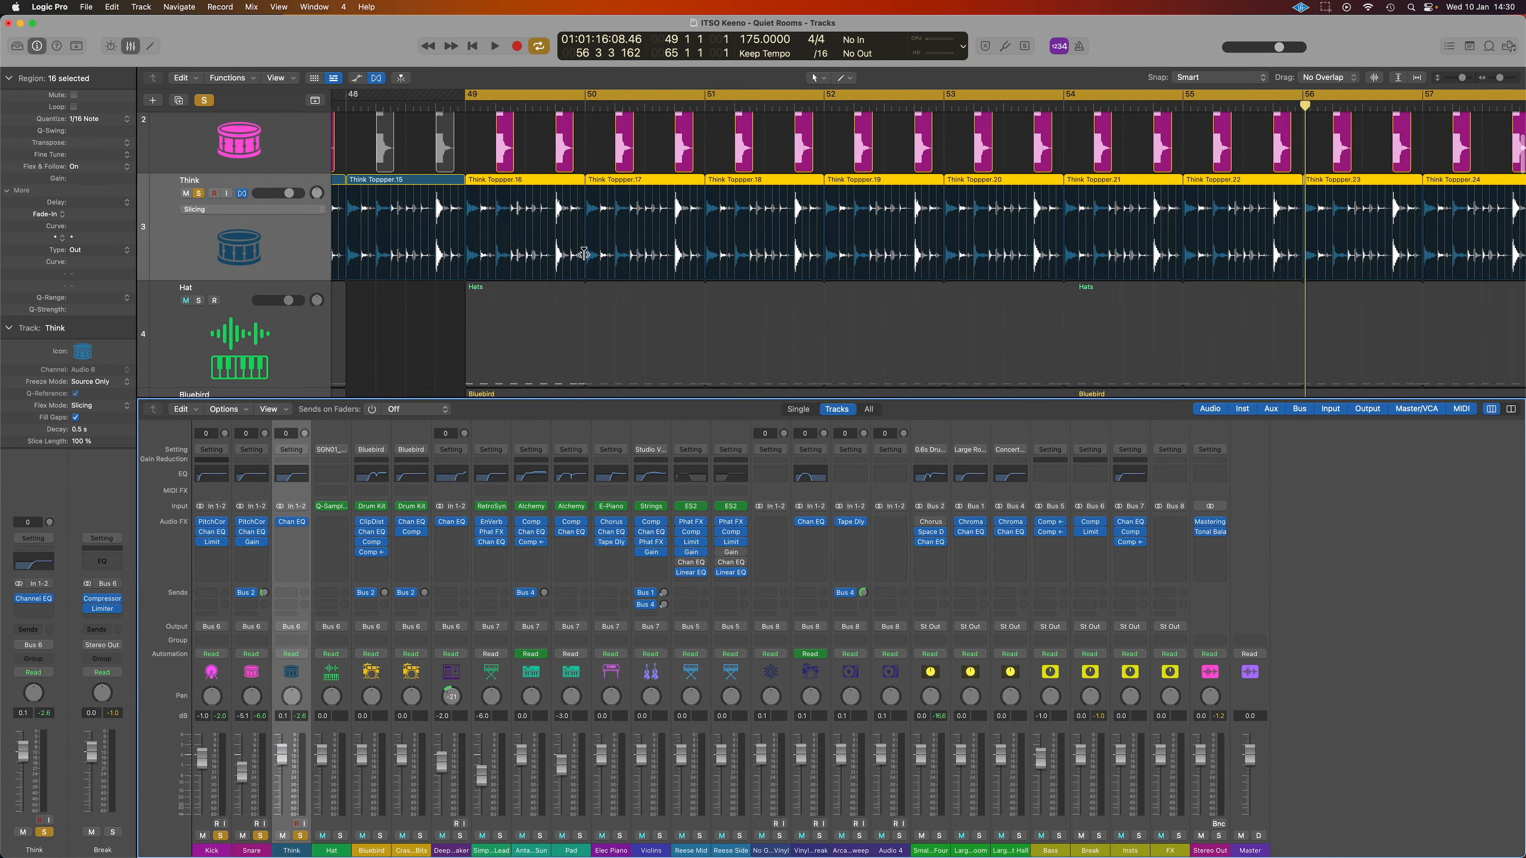
left_click(199, 300)
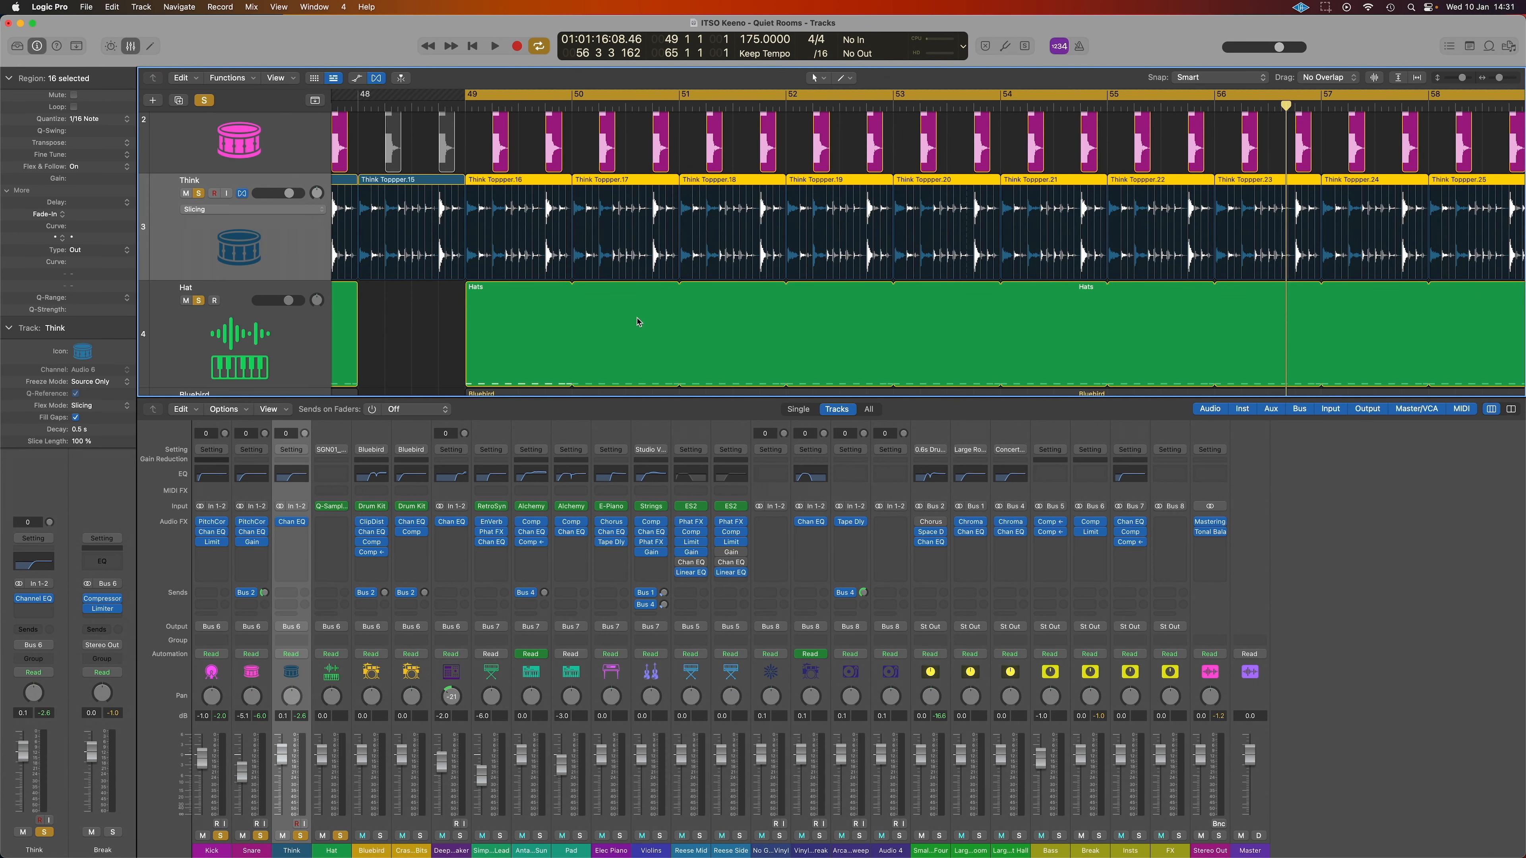
scroll(638, 322, "right", 2)
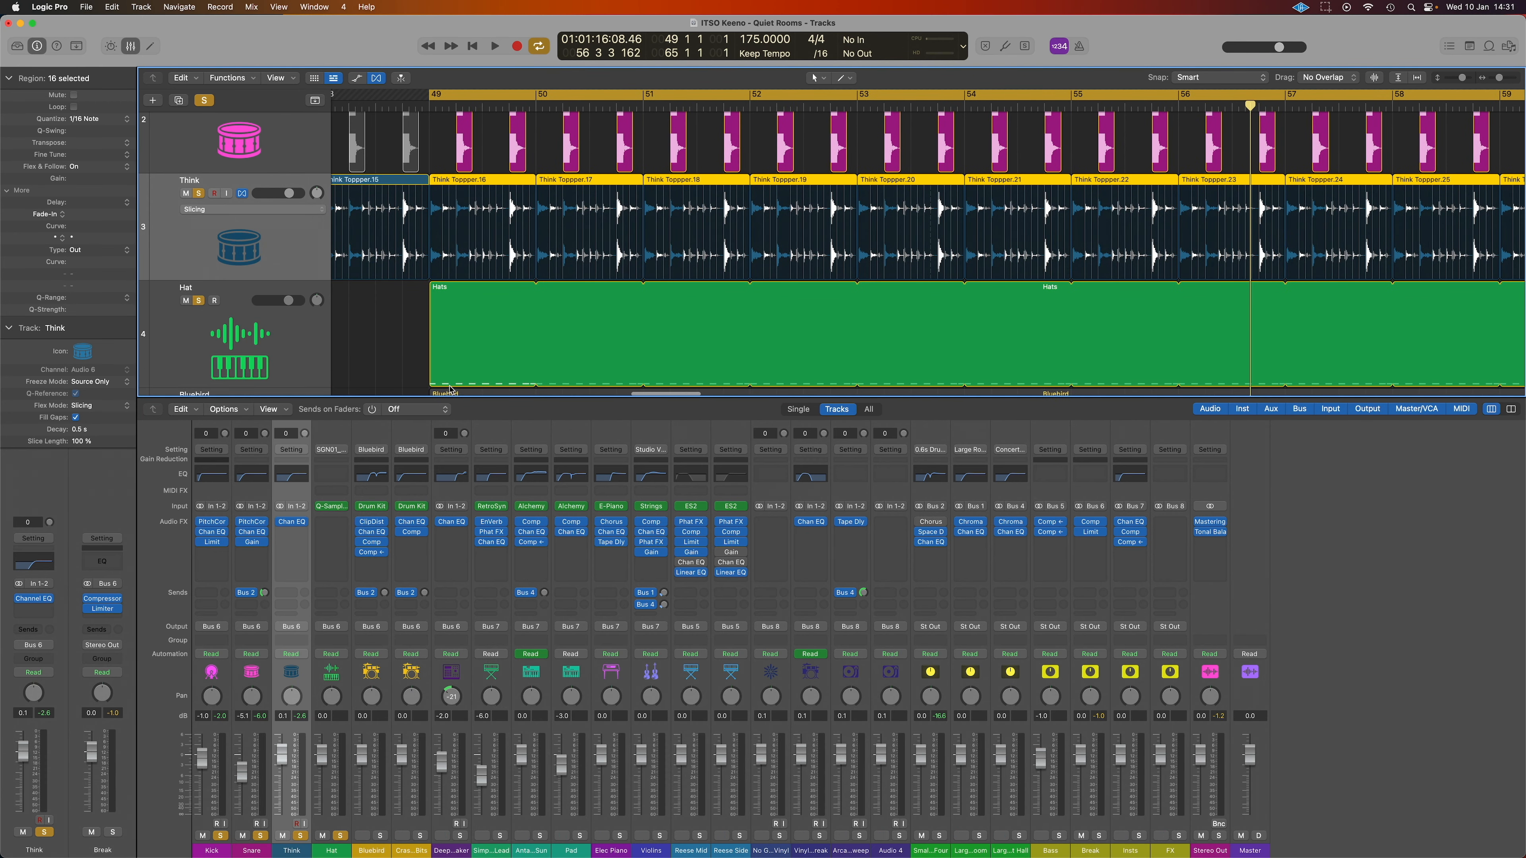
double_click(467, 319)
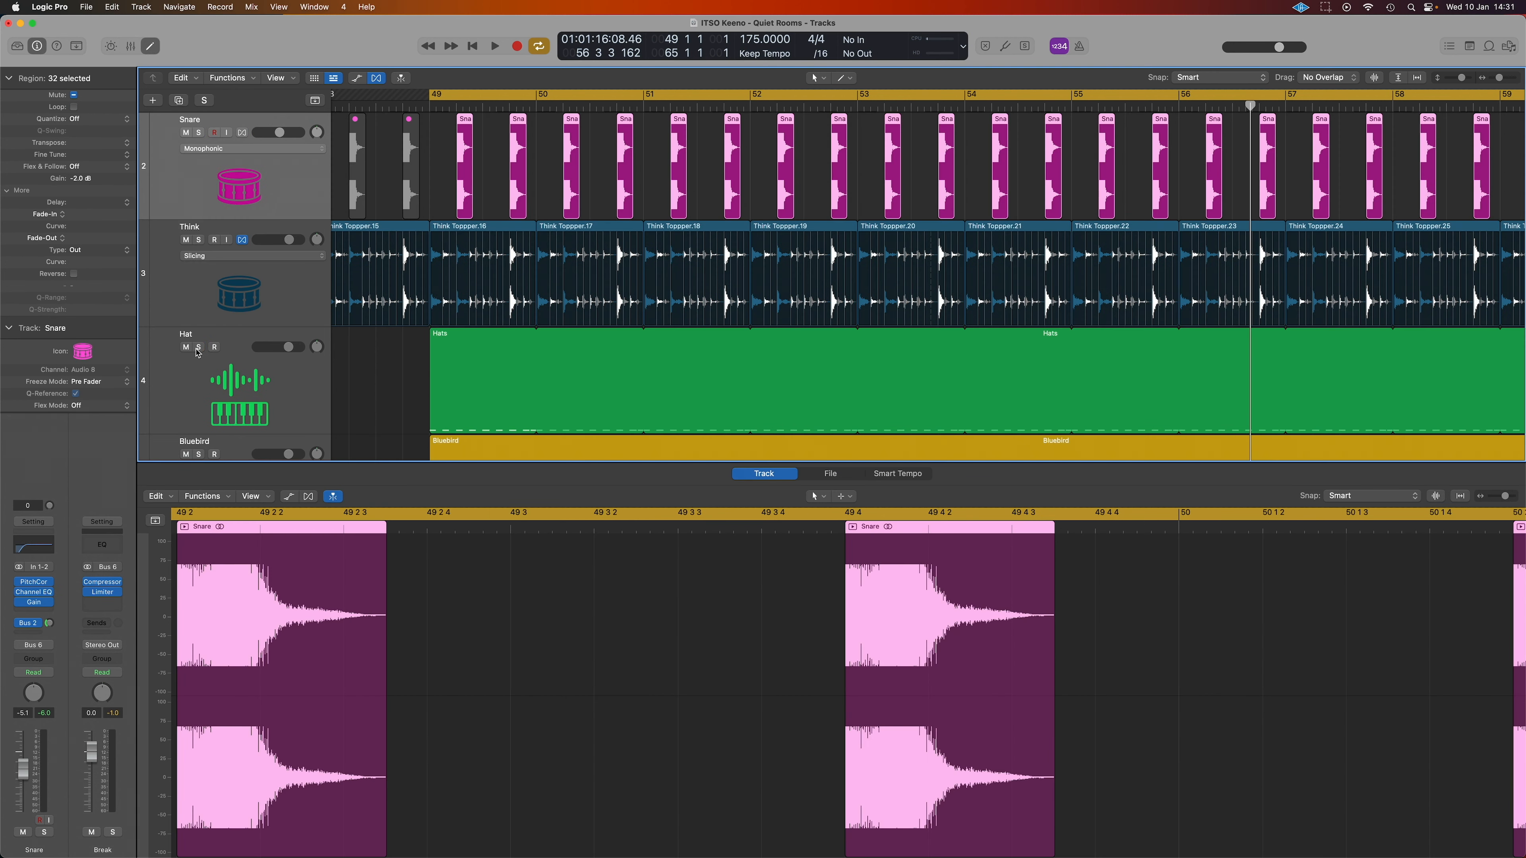
left_click(198, 348)
key("space")
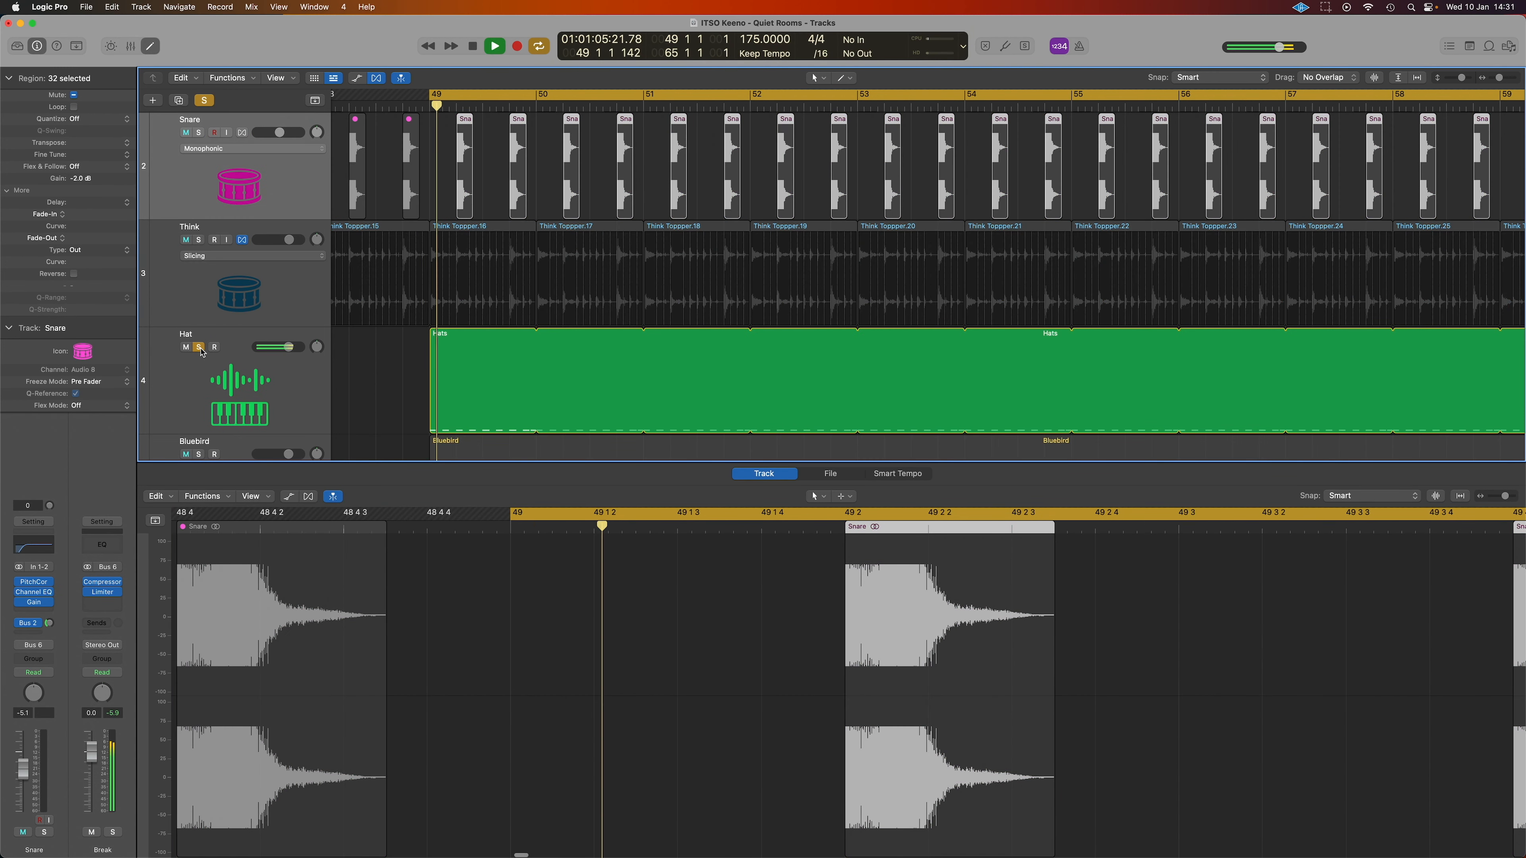
Step: Add the Think, Kick and Snare tracks to the soloed Hat during playback
left_click(198, 240)
key("super+Left")
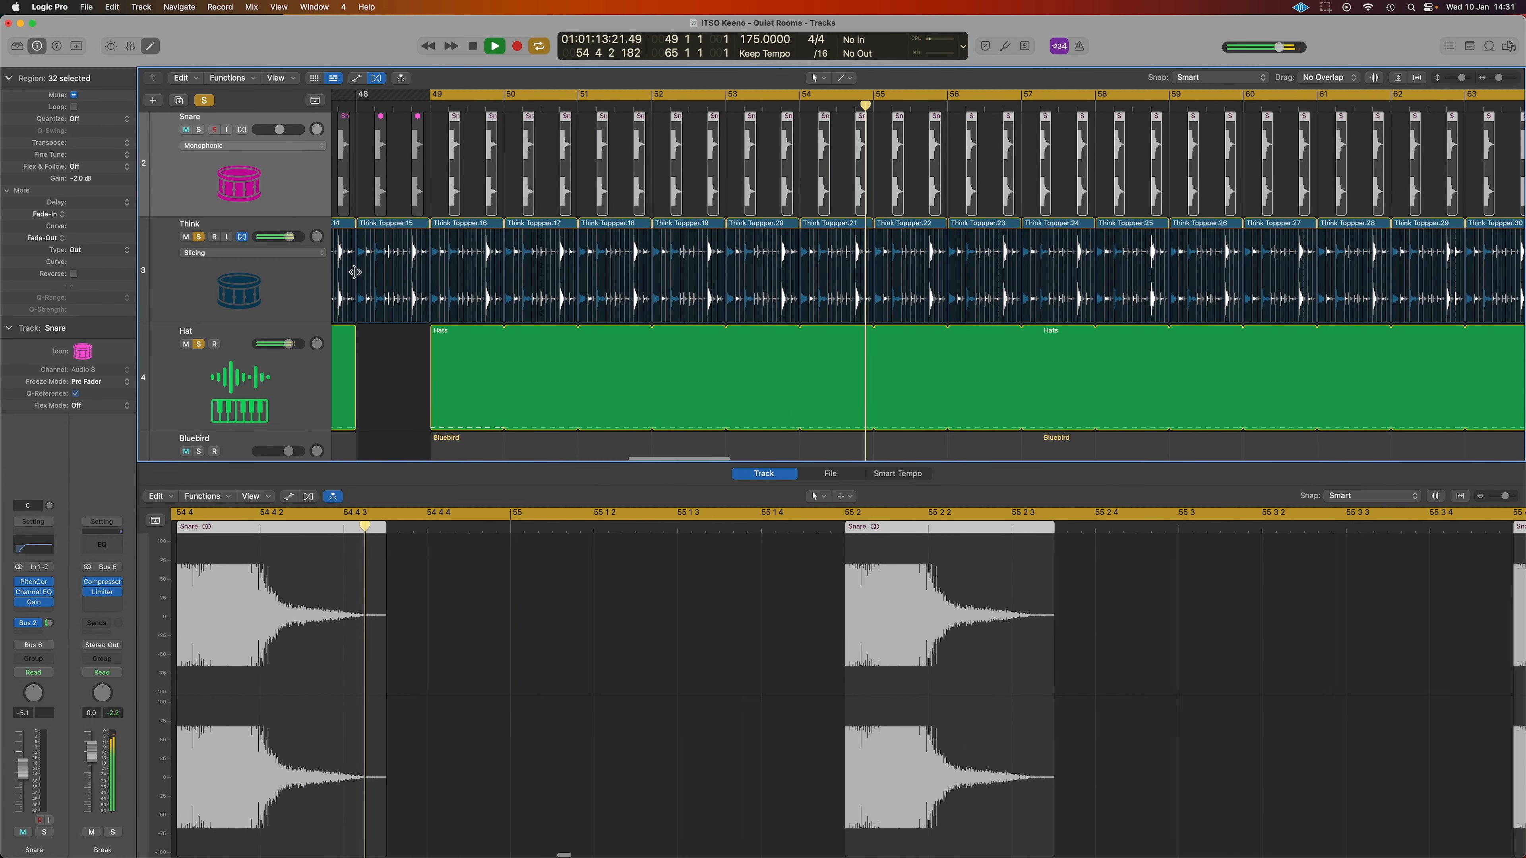
scroll(223, 155, "up", 3)
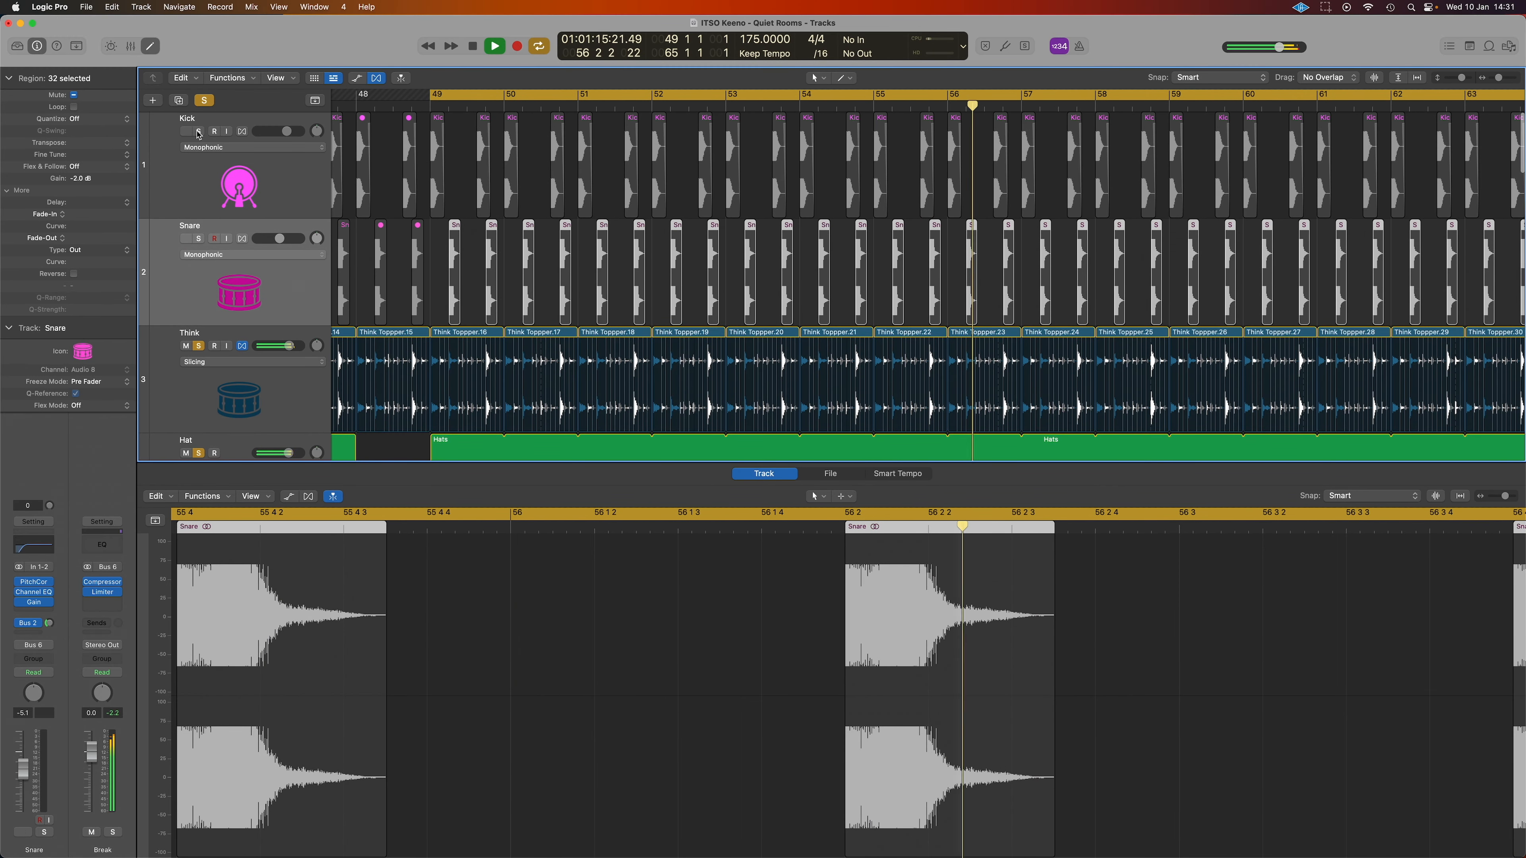
left_click(198, 238)
Step: Select the Bluebird drummer track and solo it along with the other drums
scroll(659, 213, "down", 6)
left_click(295, 372)
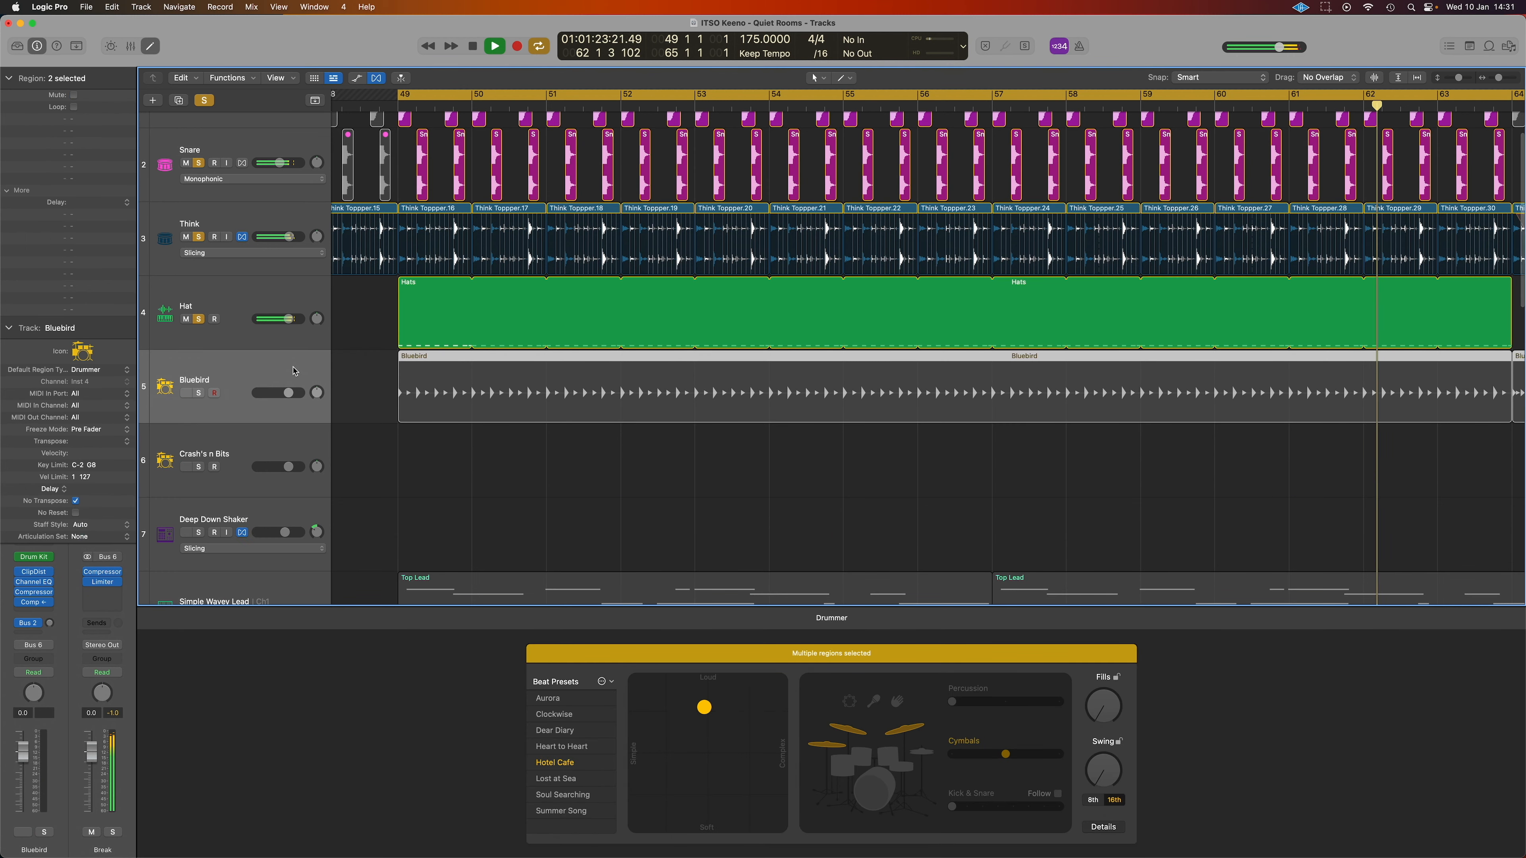
left_click(199, 394)
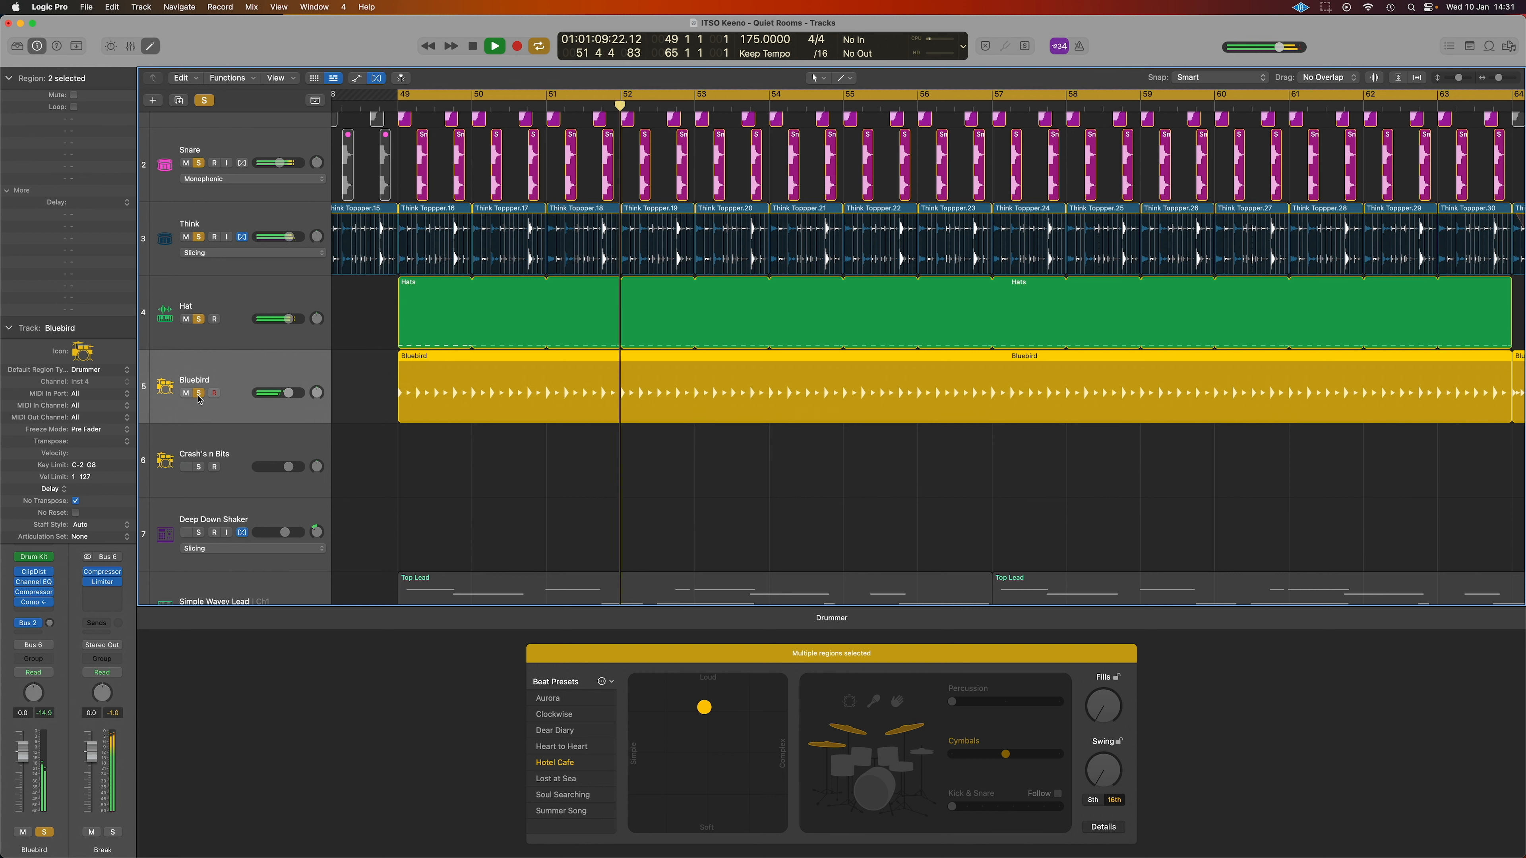
Step: Stop playback, set the cycle range to bars 65–67 and select the Crash's n Bits track
scroll(825, 260, "down", 5)
scroll(825, 261, "right", 5)
key("space")
left_click_drag(889, 96, 965, 96)
left_click(260, 442)
scroll(520, 361, "down", 2)
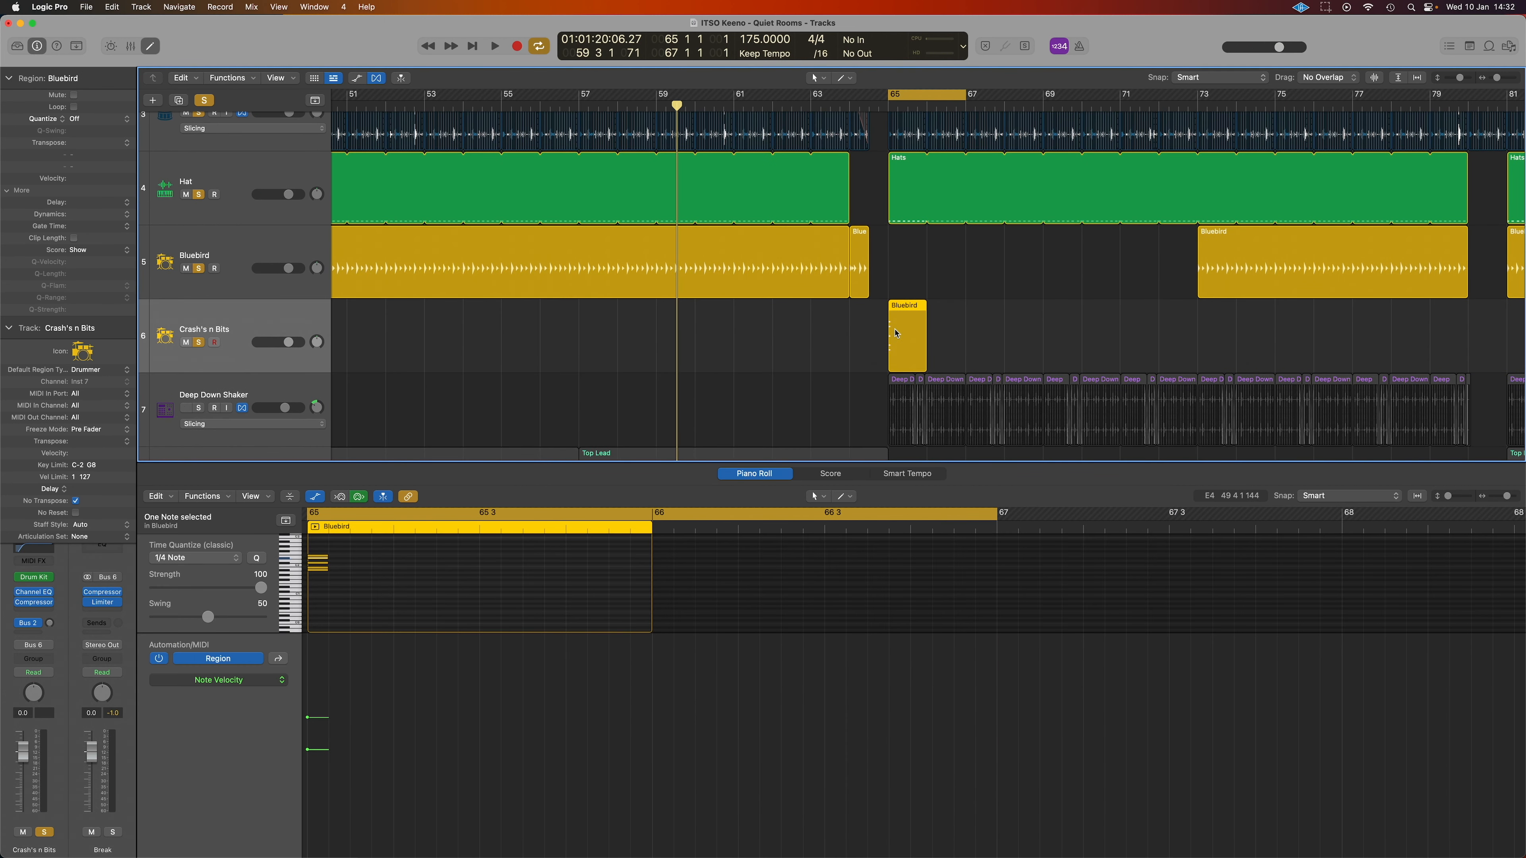
Step: Set the cycle range to bars 63–67 and play the transition into the Crash's n Bits region
left_click_drag(893, 95, 814, 96)
key("space")
key("space")
left_click_drag(887, 96, 972, 102)
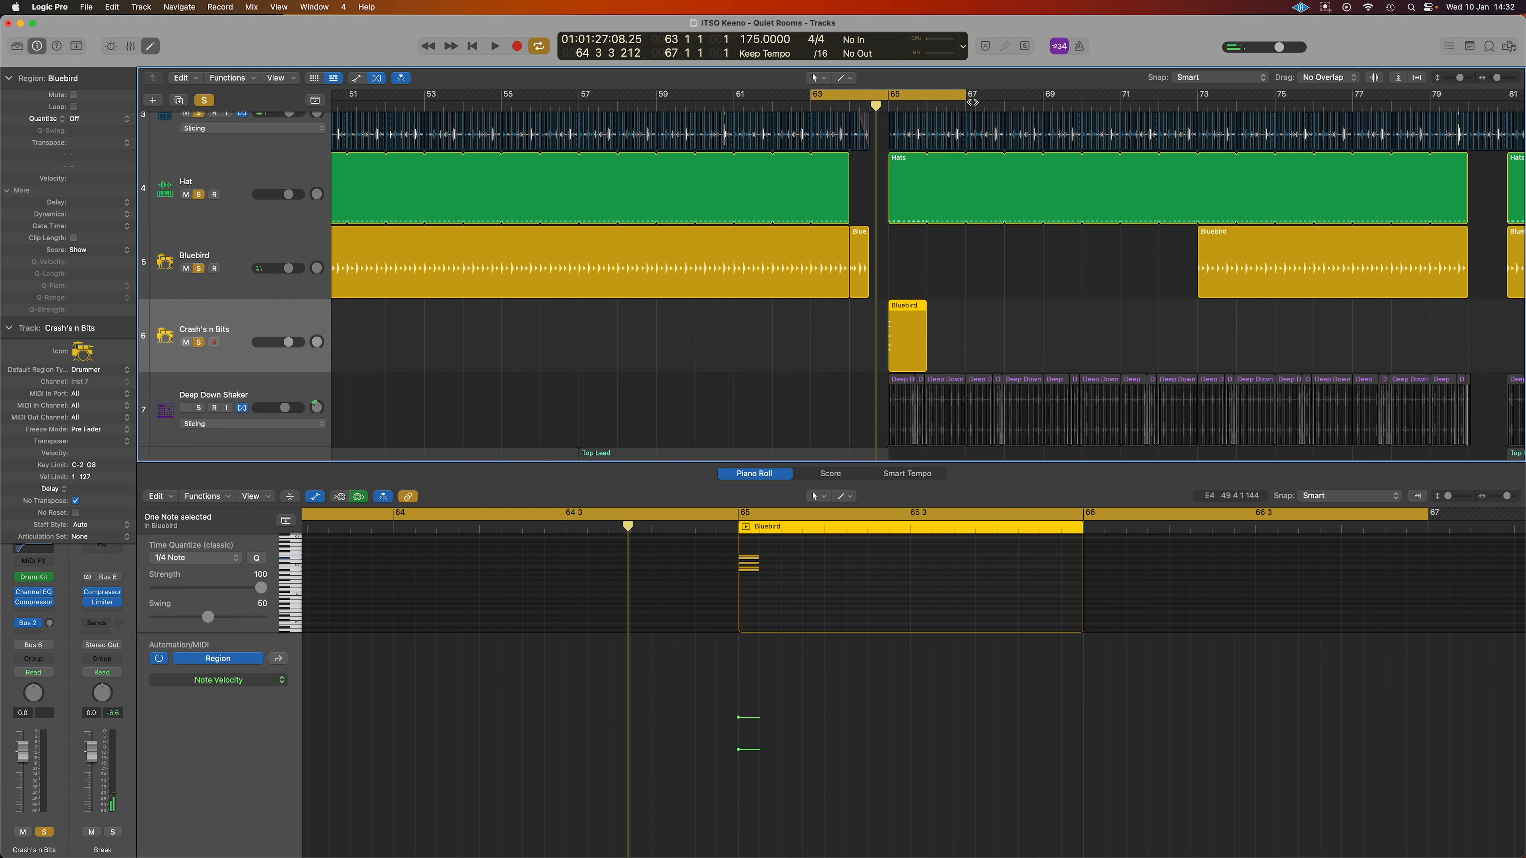
key("space")
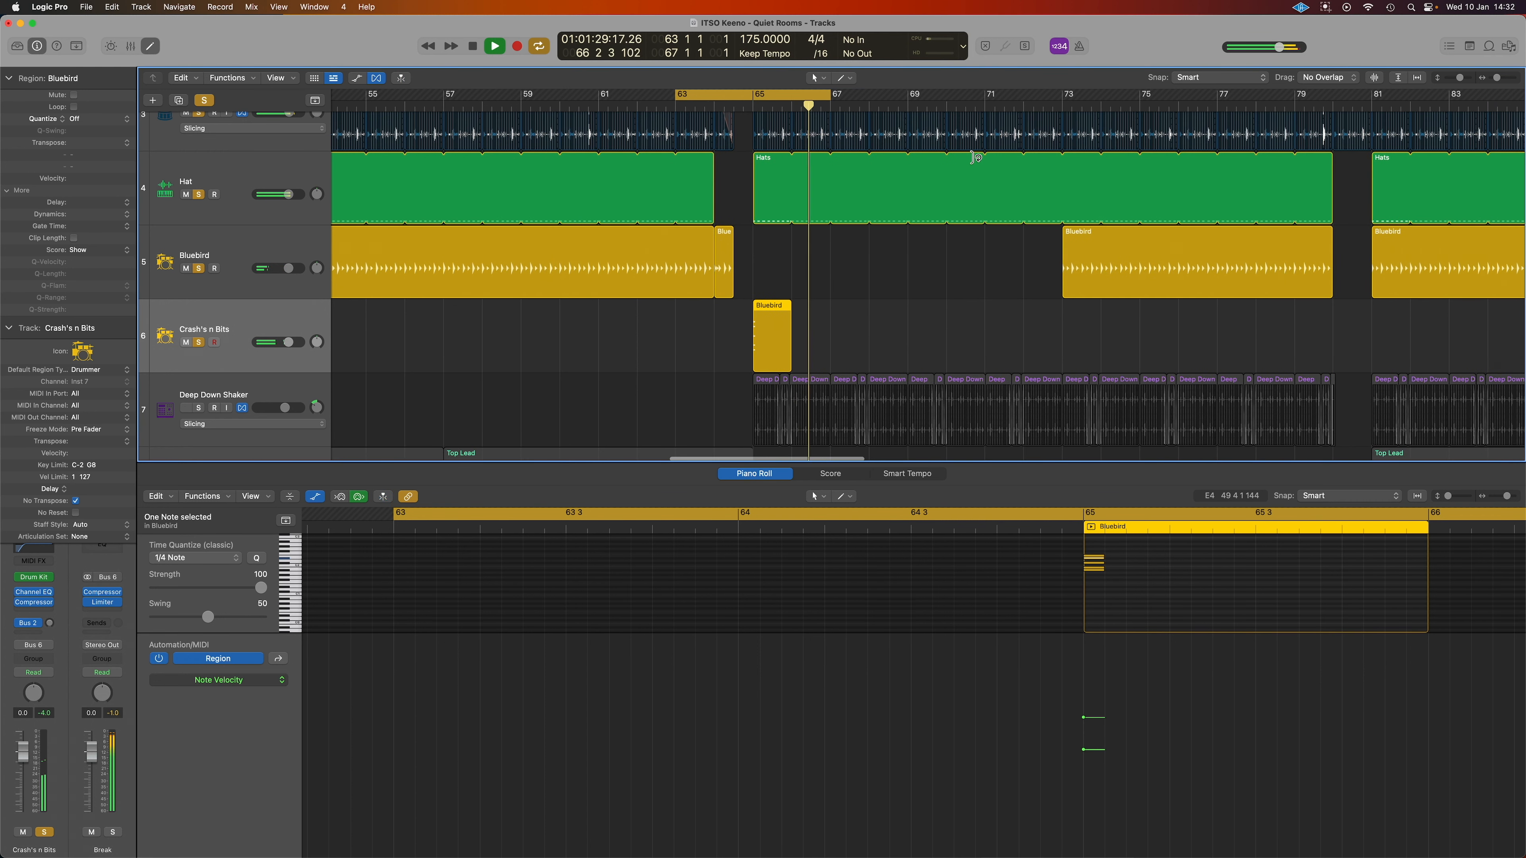
key("space")
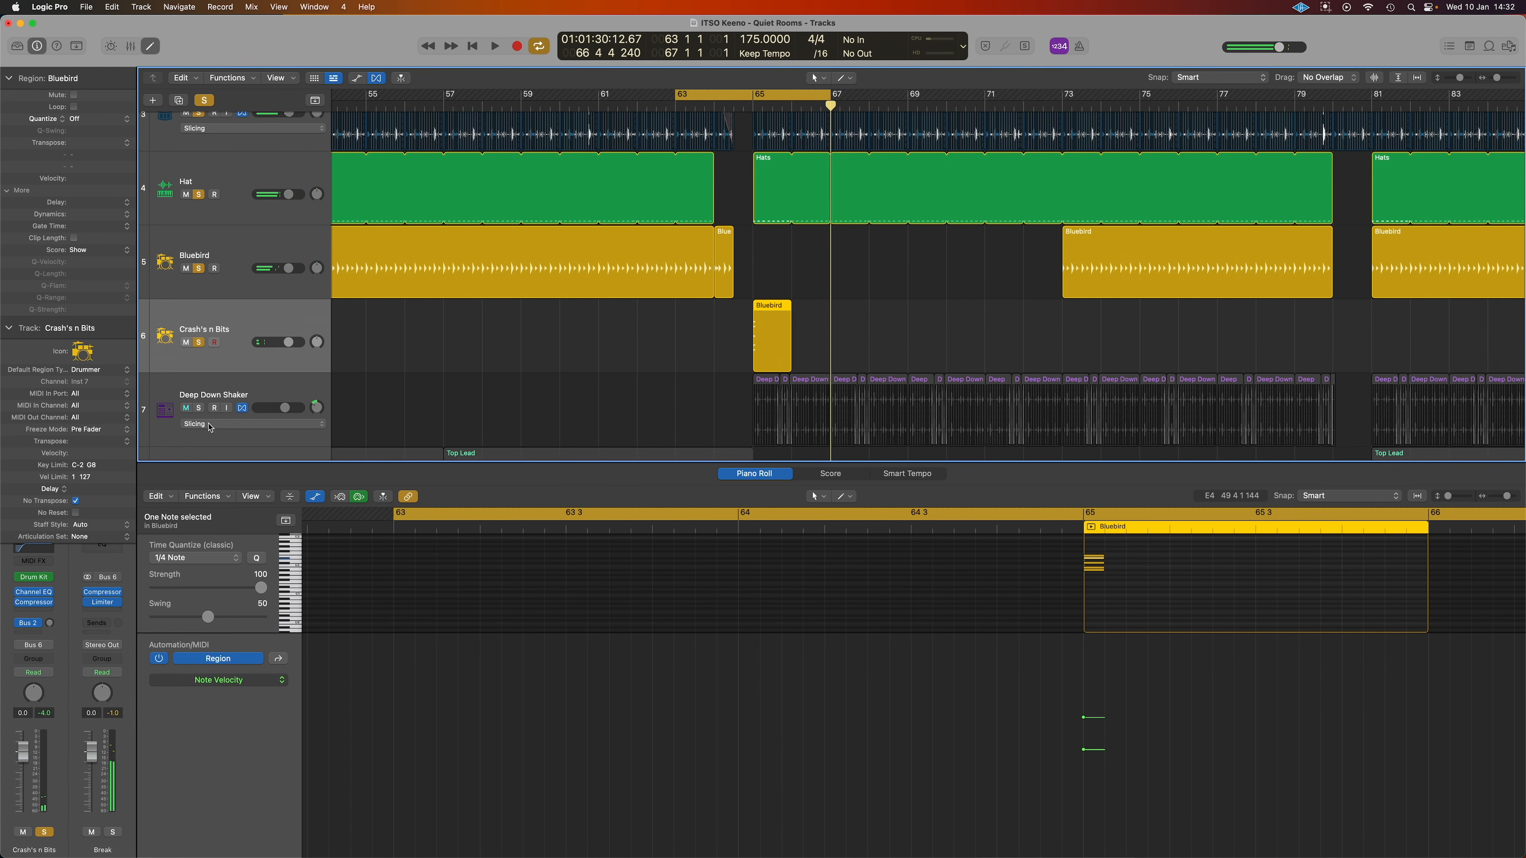
Step: Solo the Deep Down Shaker with the other drums and audition it with the cycle turned off
left_click(200, 409)
key("space")
key("c")
scroll(804, 145, "down", 5)
key("space")
scroll(811, 162, "down", 8)
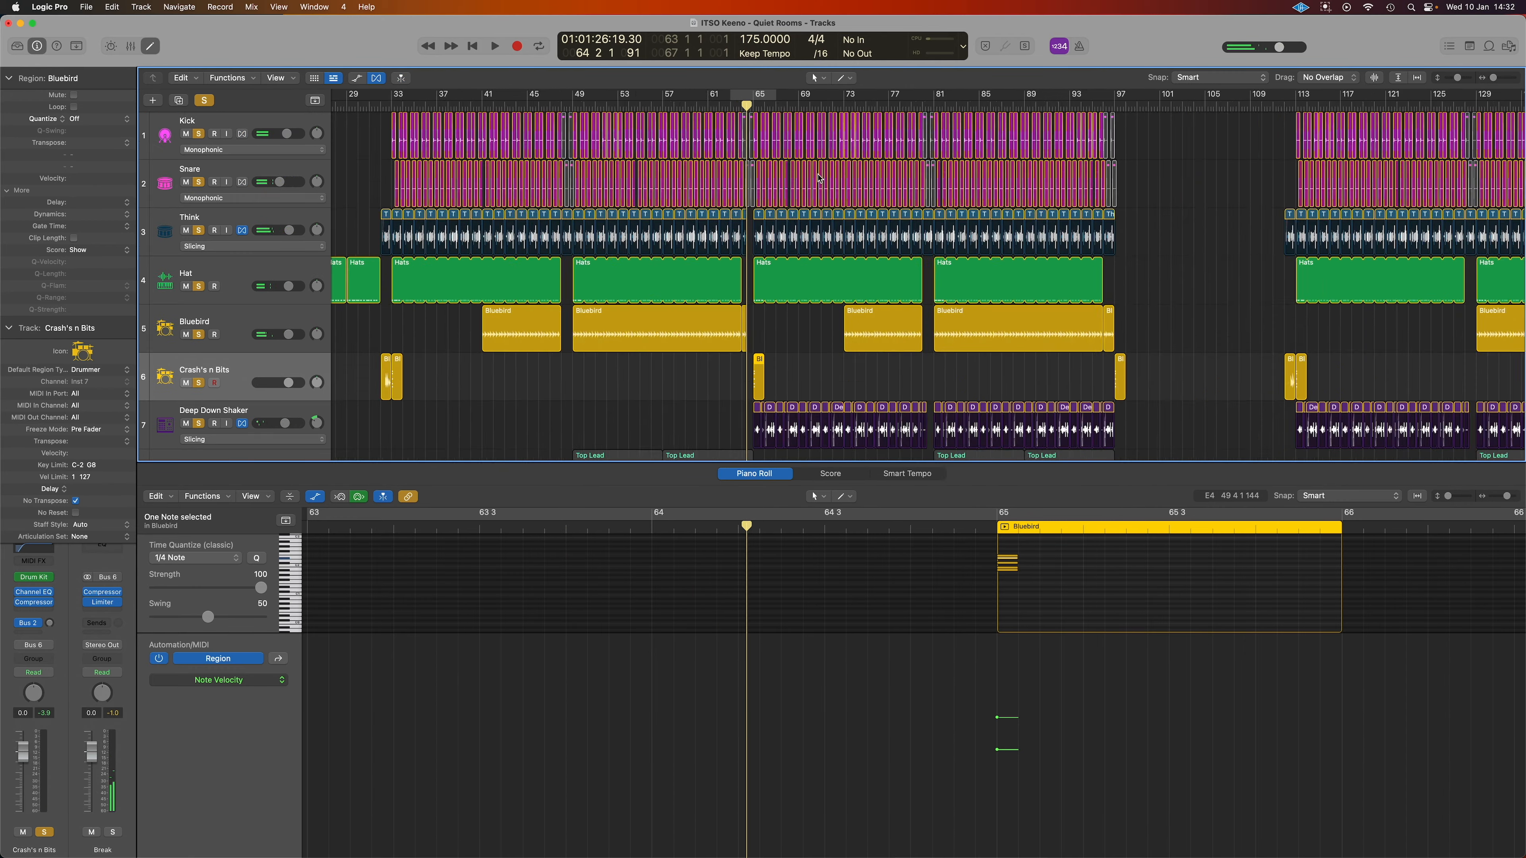
Step: Play the drums around bar 113 and review the whole arrangement
scroll(820, 178, "down", 5)
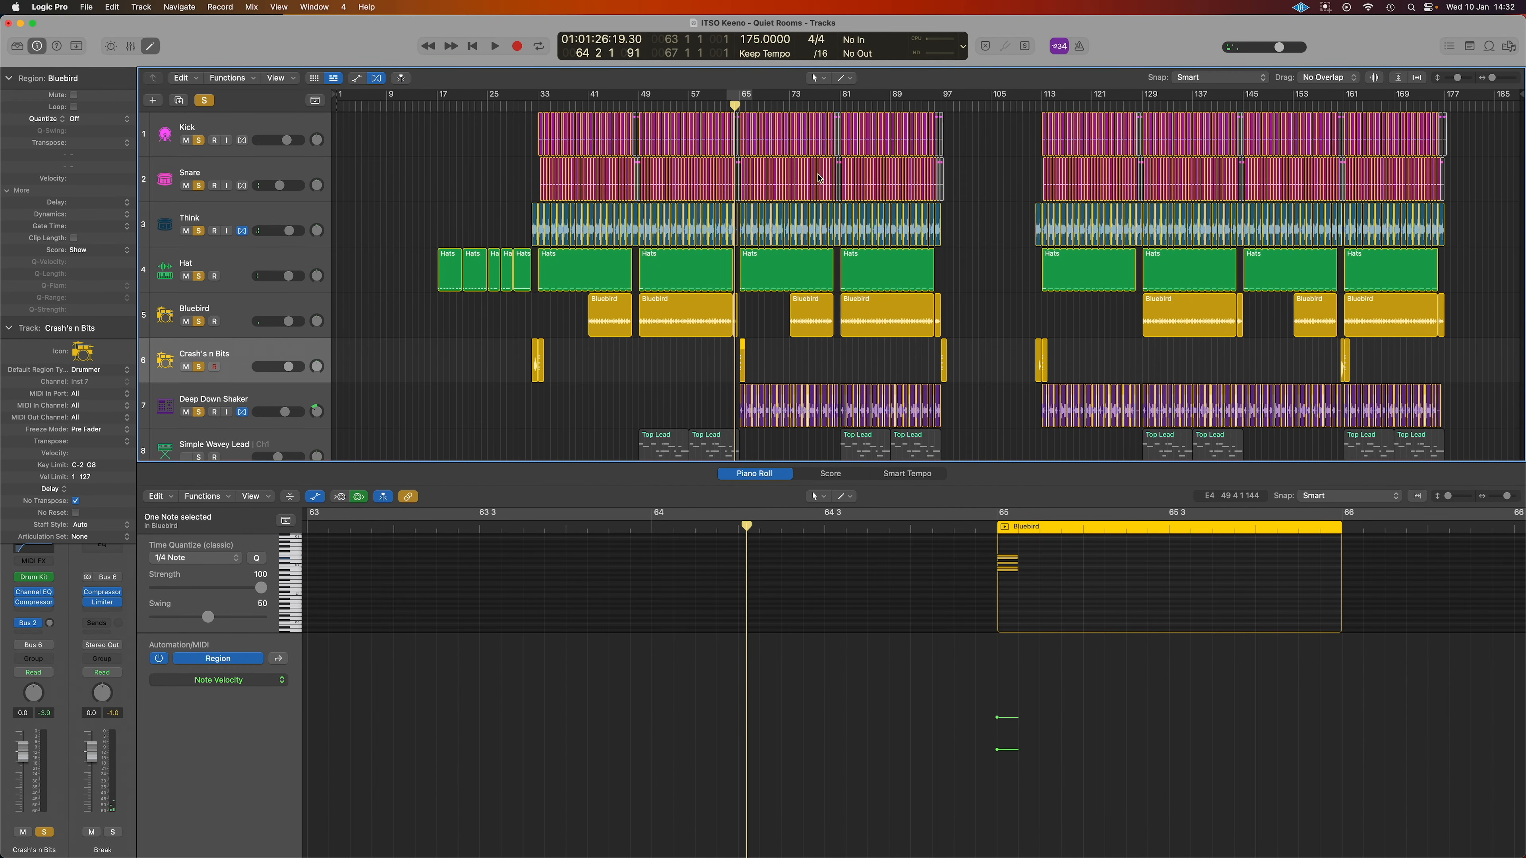
scroll(820, 178, "up", 8)
left_click(1286, 106)
key("space")
key("space")
scroll(940, 141, "down", 5)
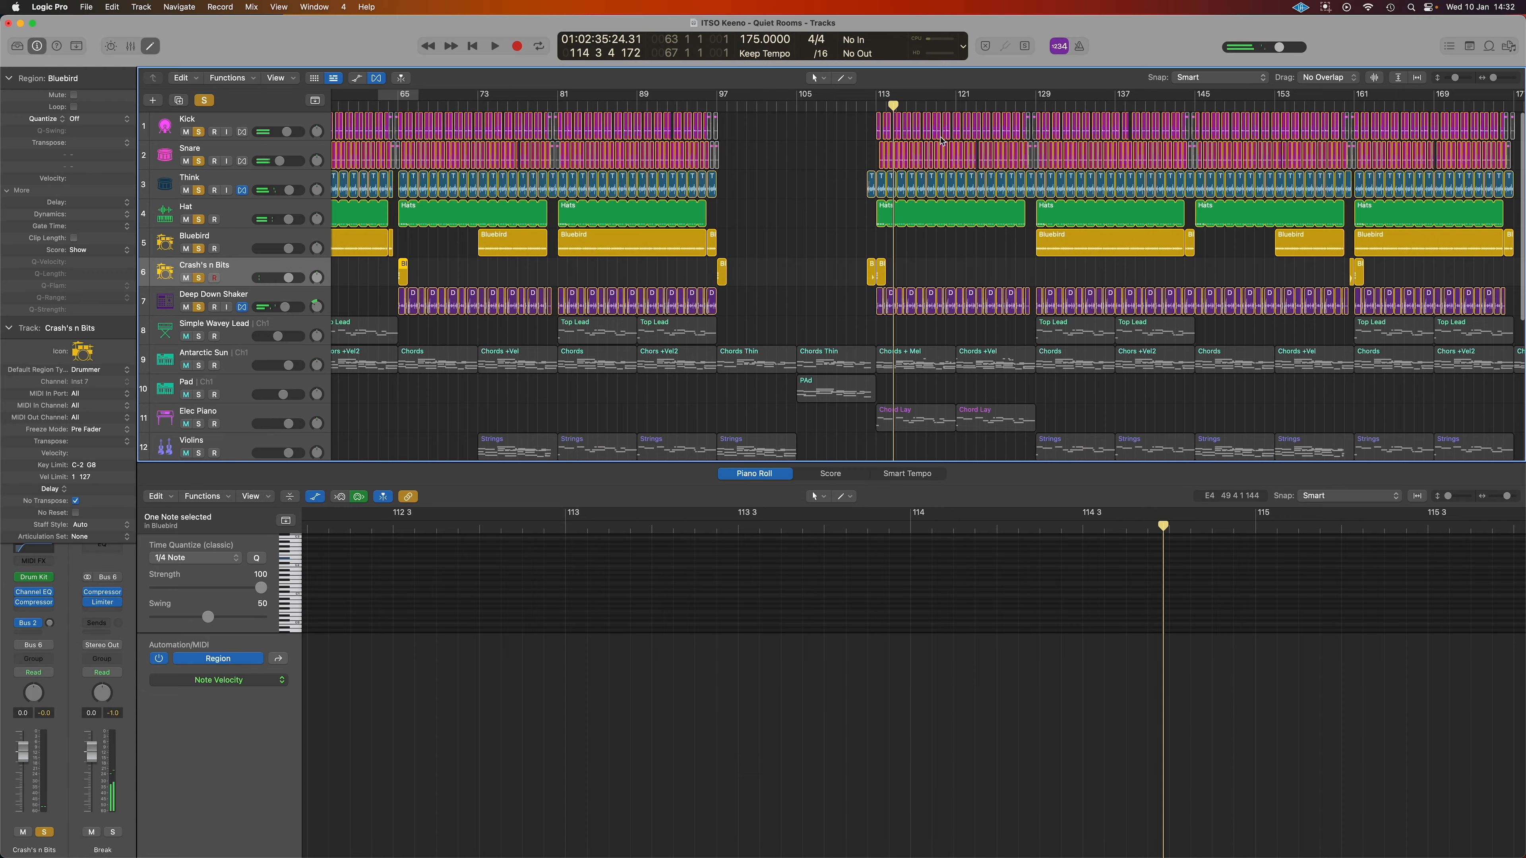
scroll(940, 141, "left", 4)
scroll(941, 141, "down", 5)
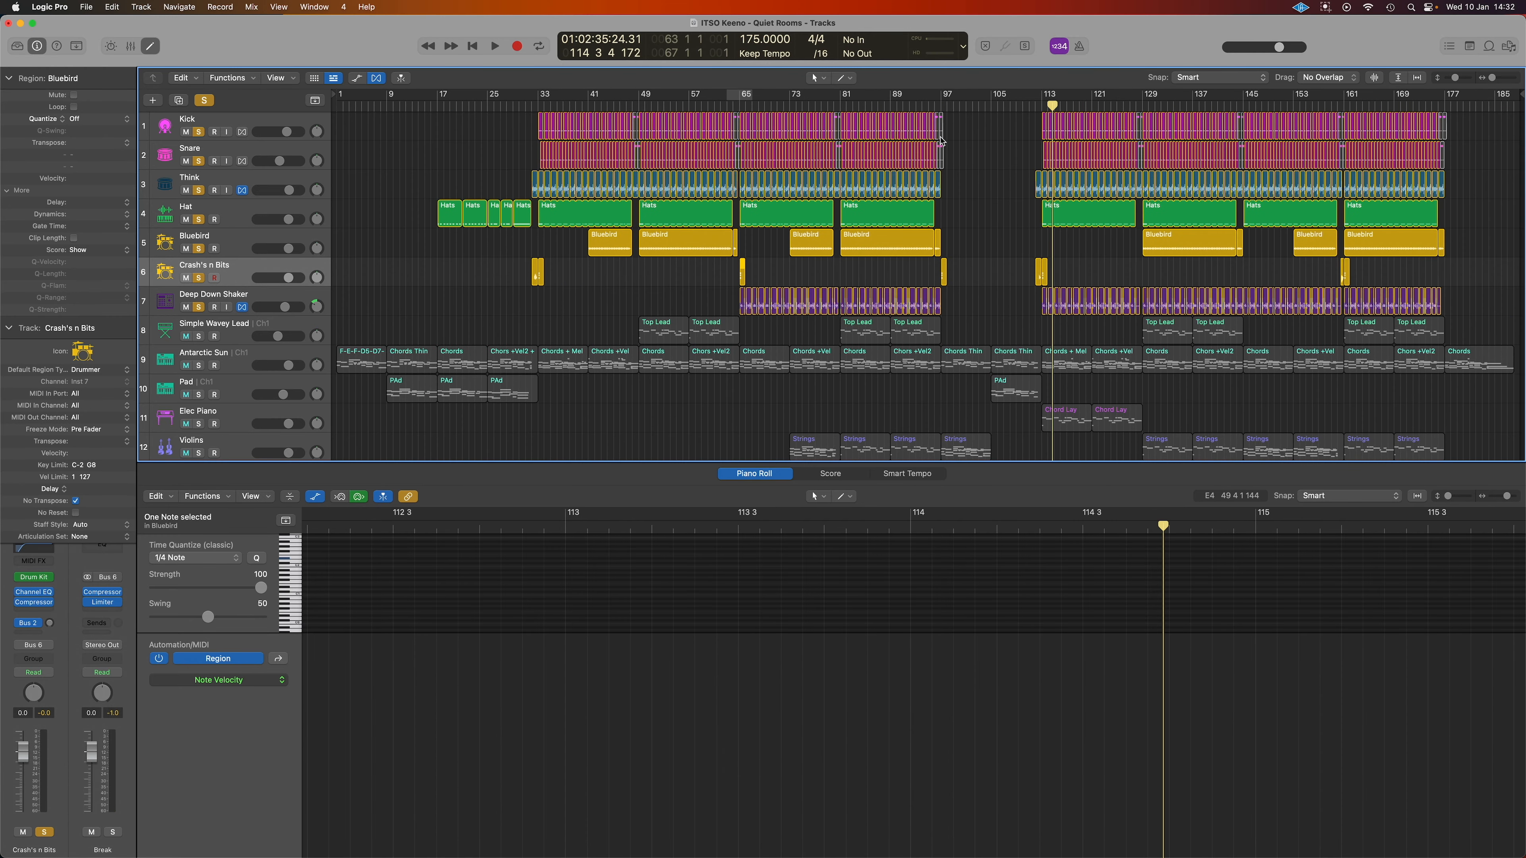
Step: Show the mixer and shorten the cycle range to bars 49–57, stopping playback
key("x")
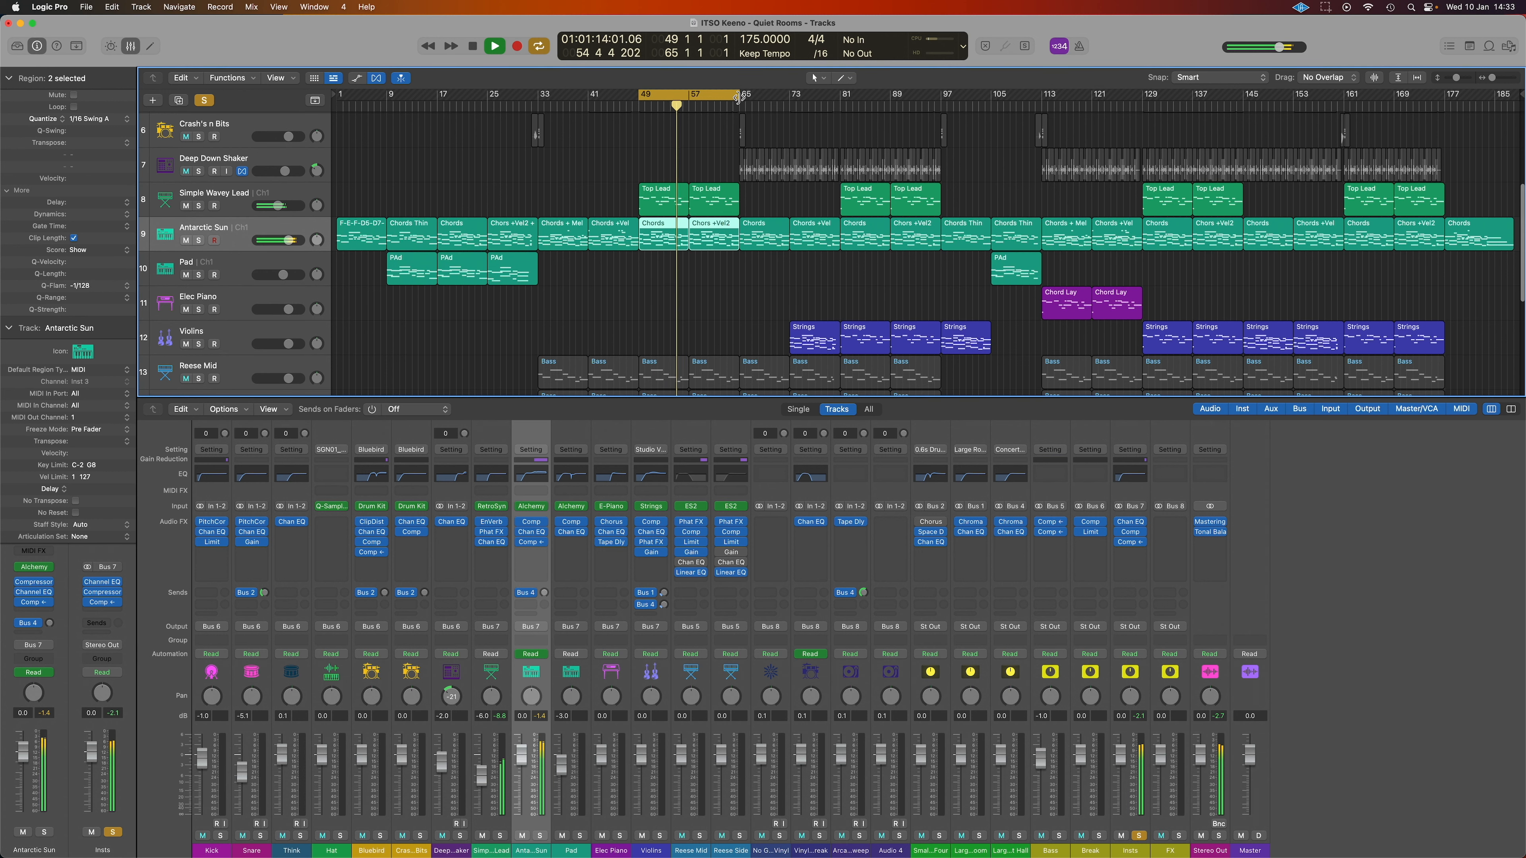
left_click_drag(739, 98, 686, 104)
key("space")
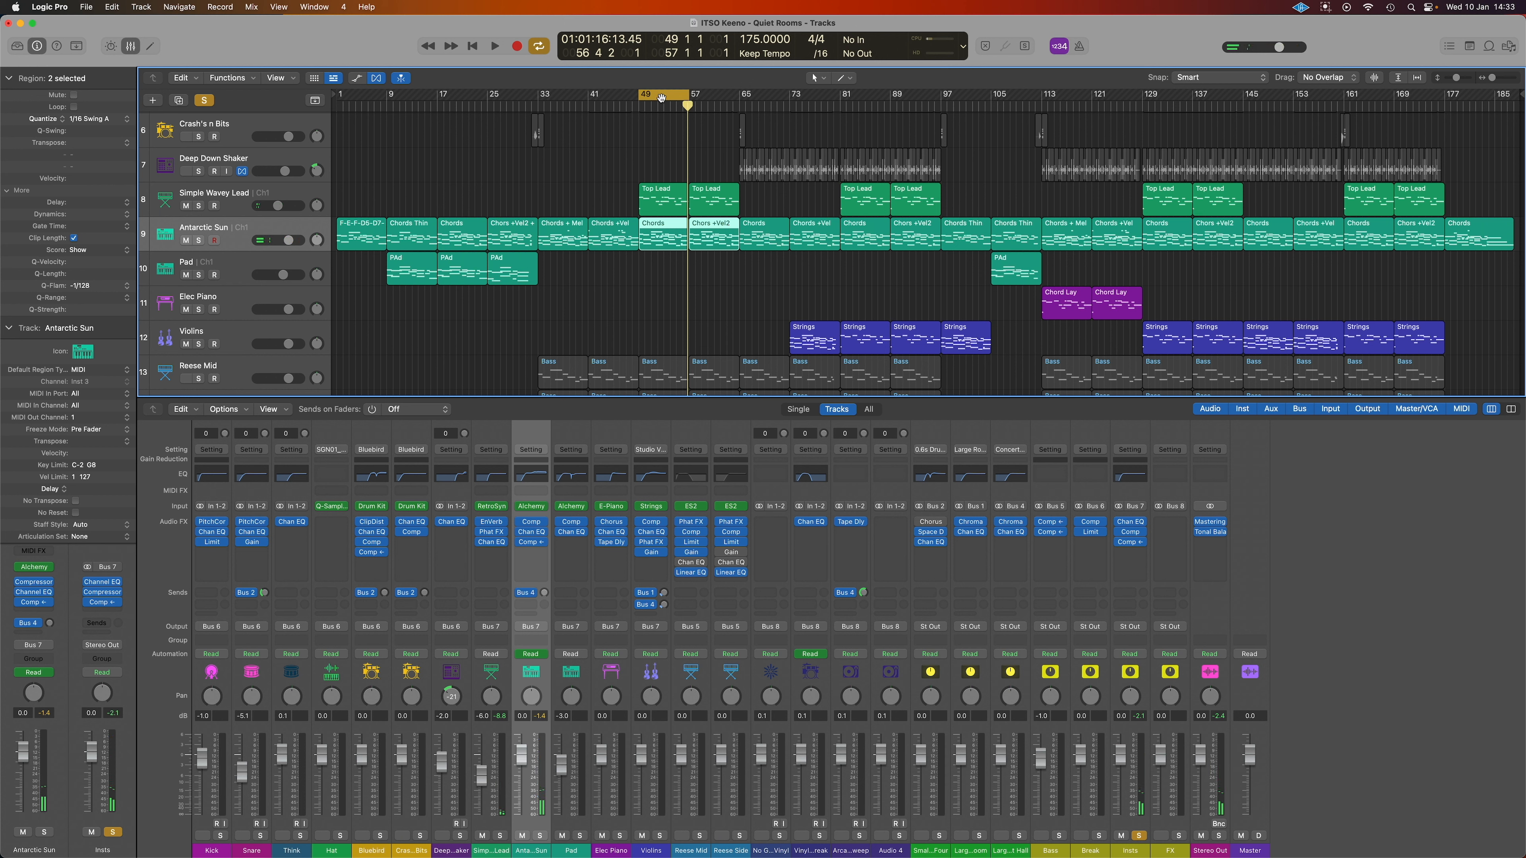
Step: Move the cycle range to bars 73–81 and play that section of the instruments
left_click_drag(658, 97, 804, 99)
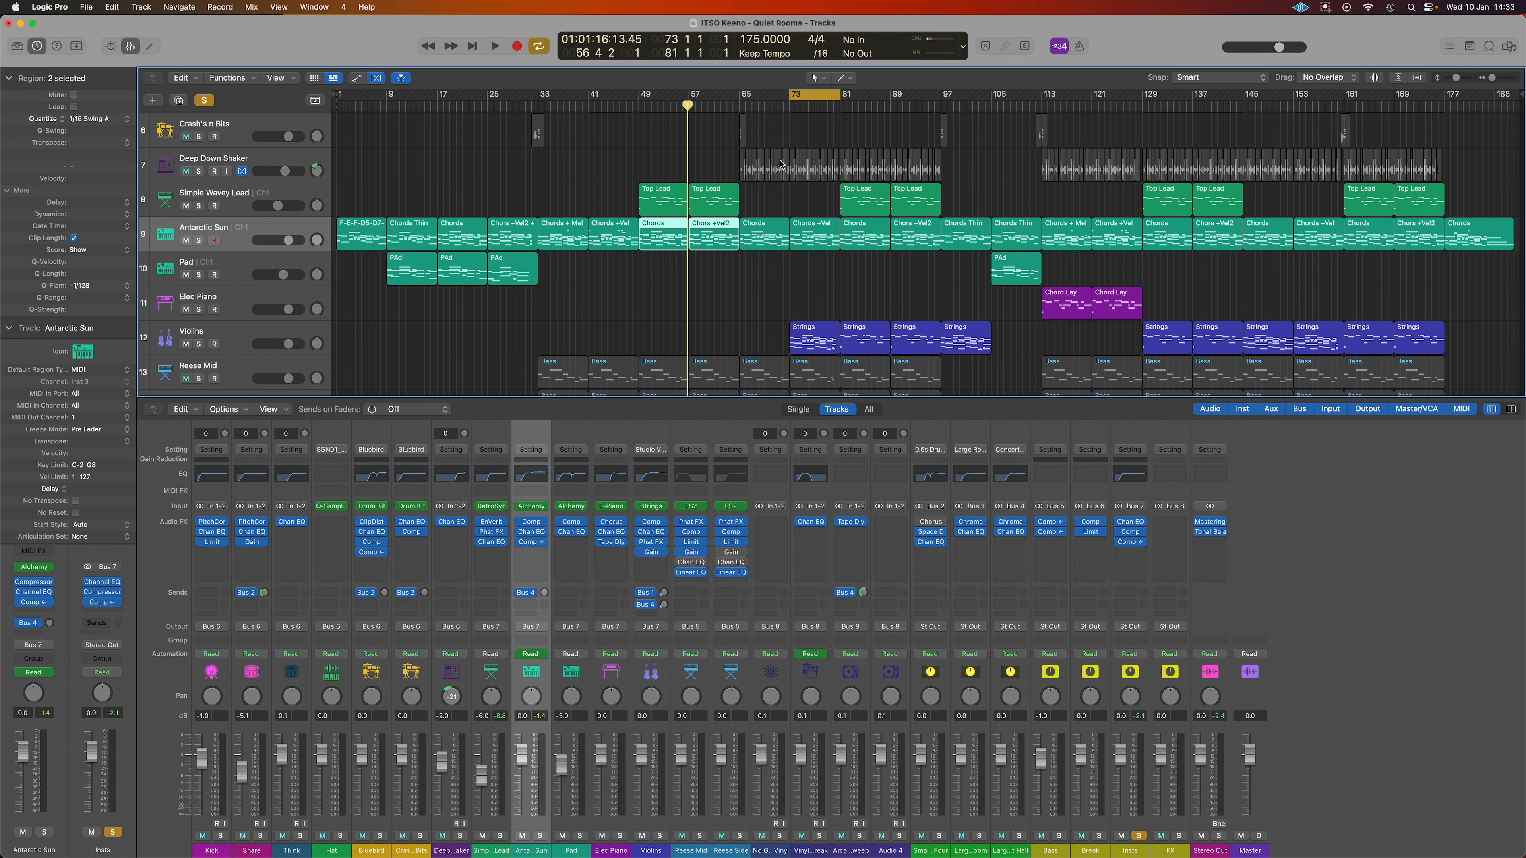
key("space")
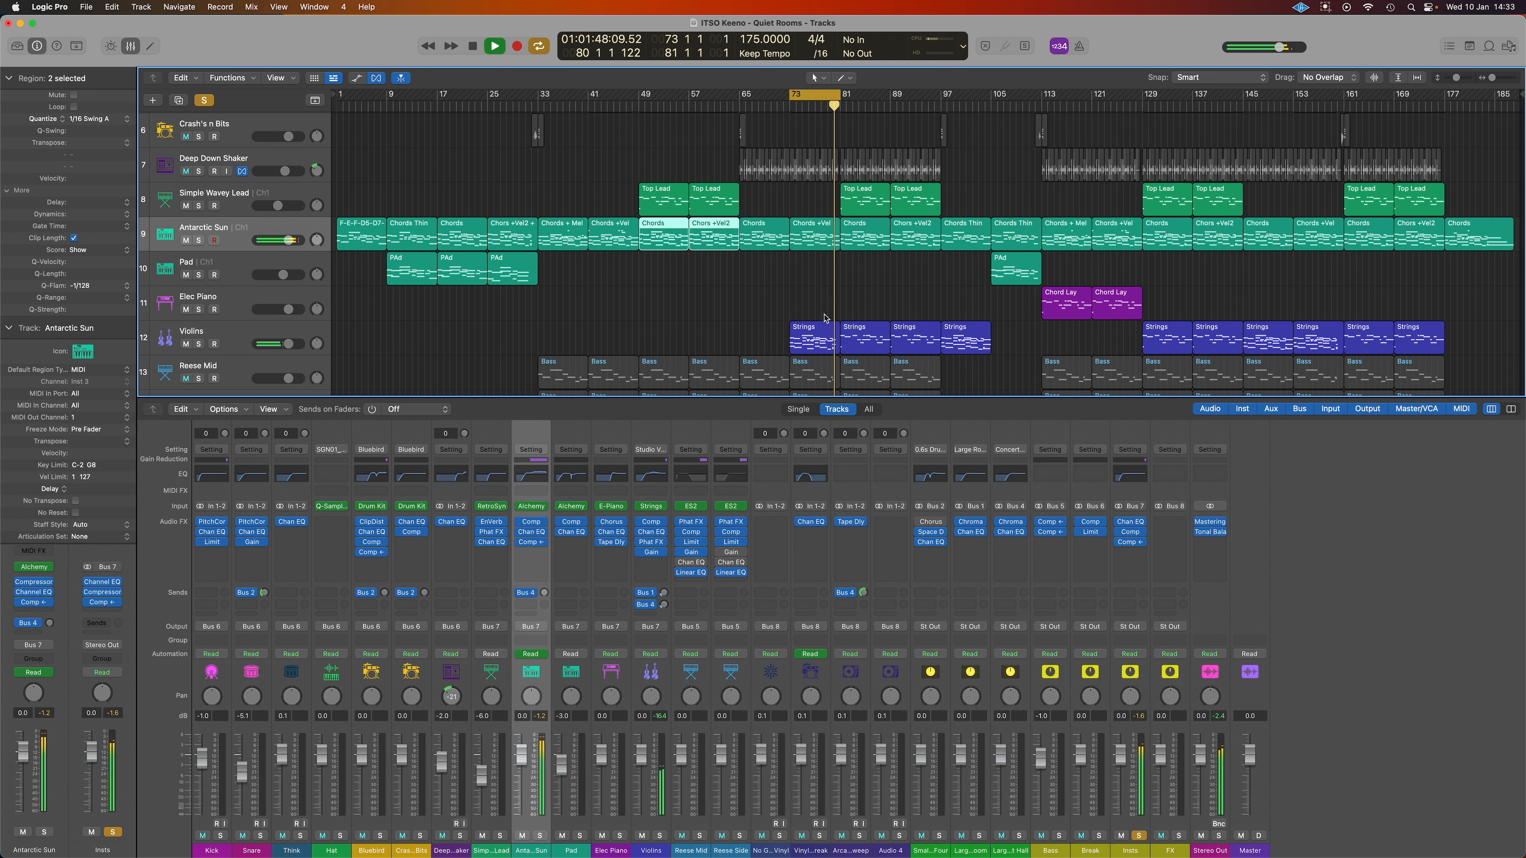
key("space")
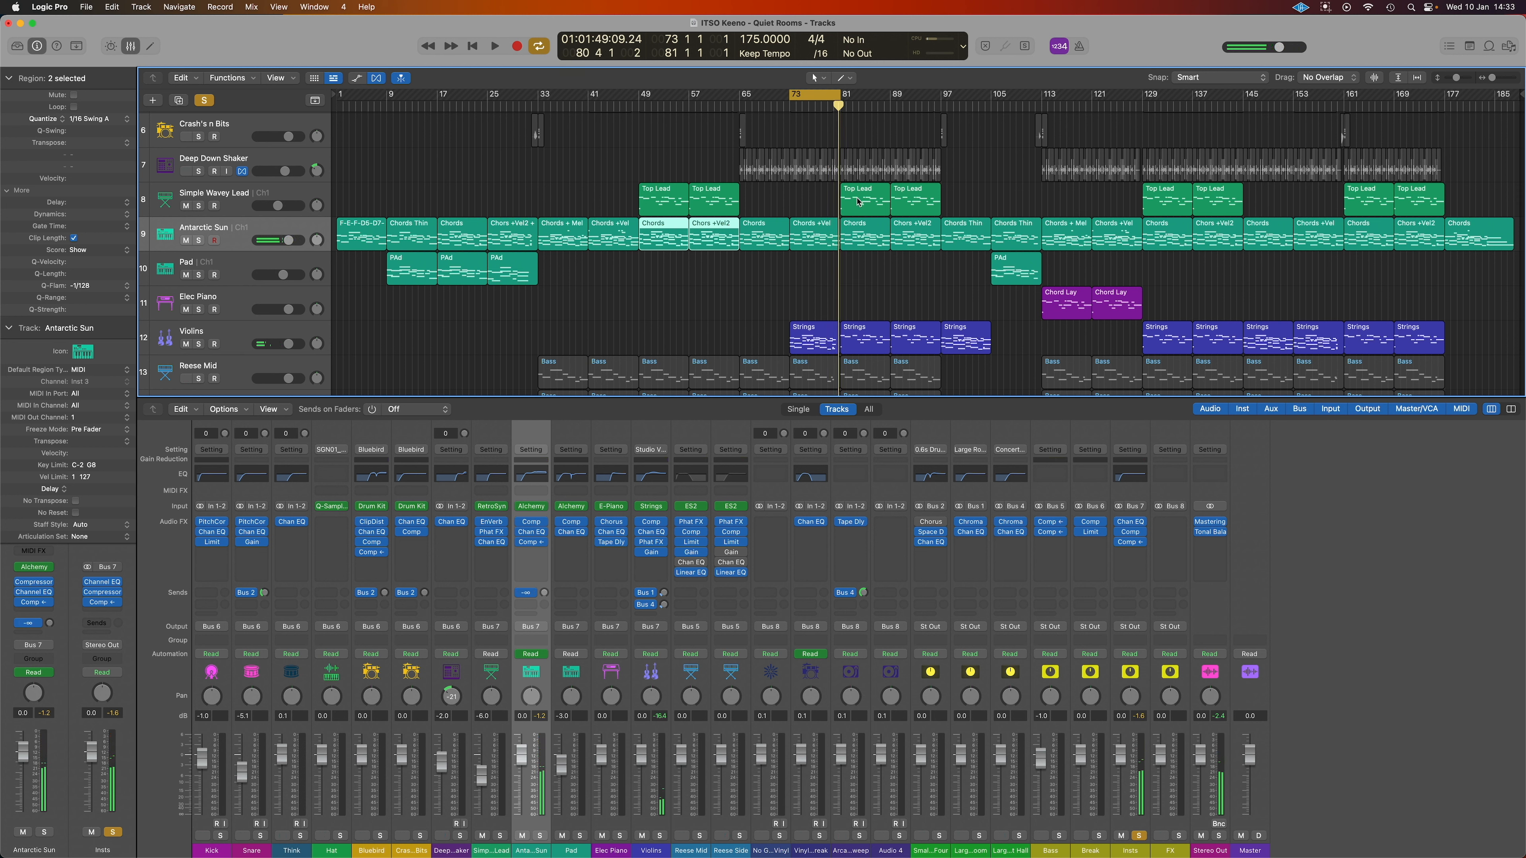
Step: Play with the cycle range set to bars 81–97 and solo the Violins track
left_click_drag(842, 95, 940, 94)
key("space")
left_click(198, 344)
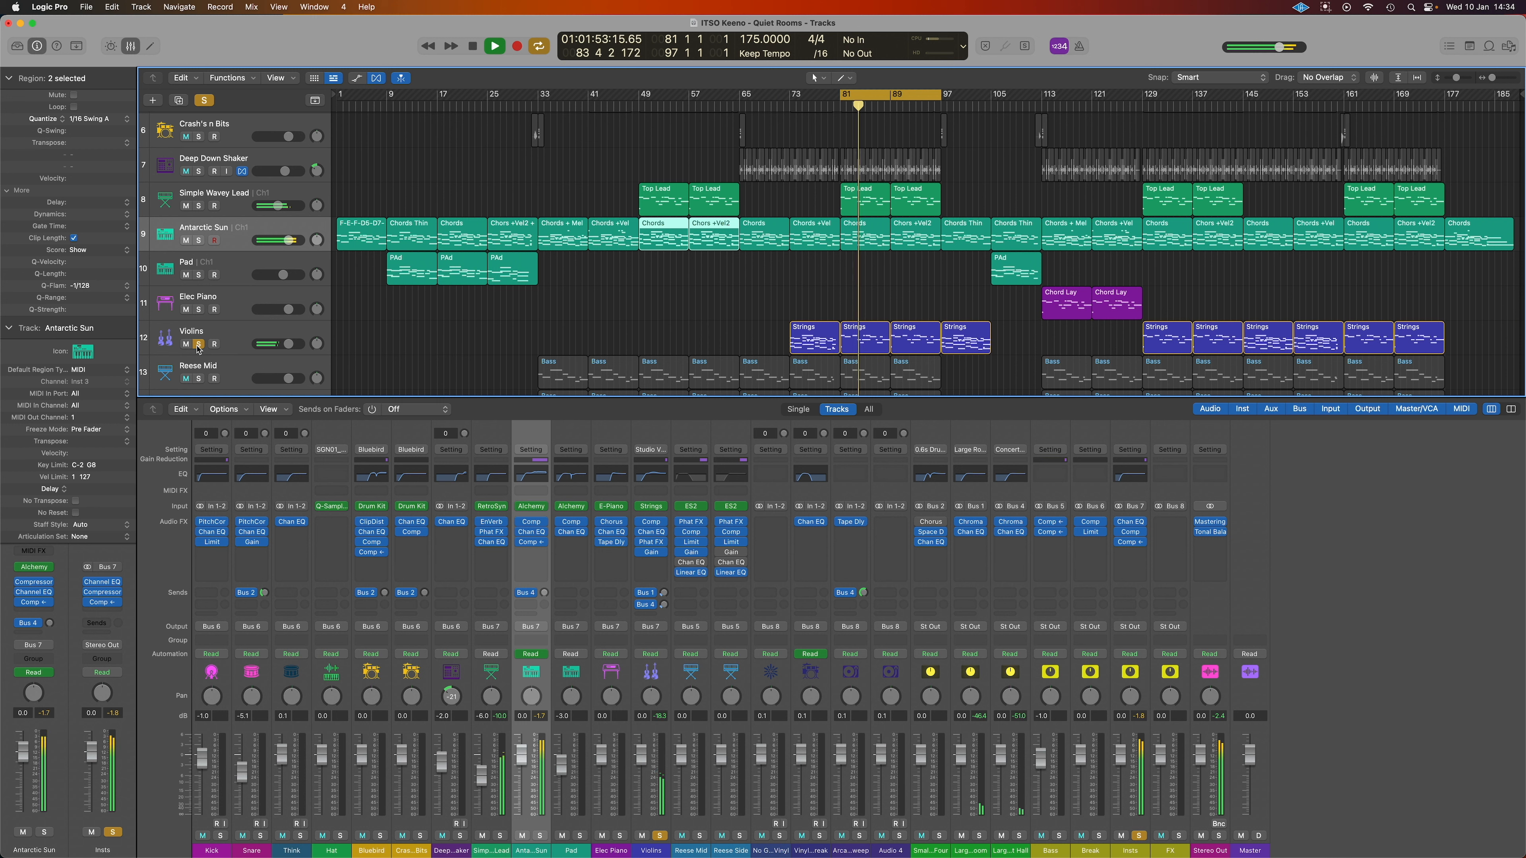
left_click(204, 100)
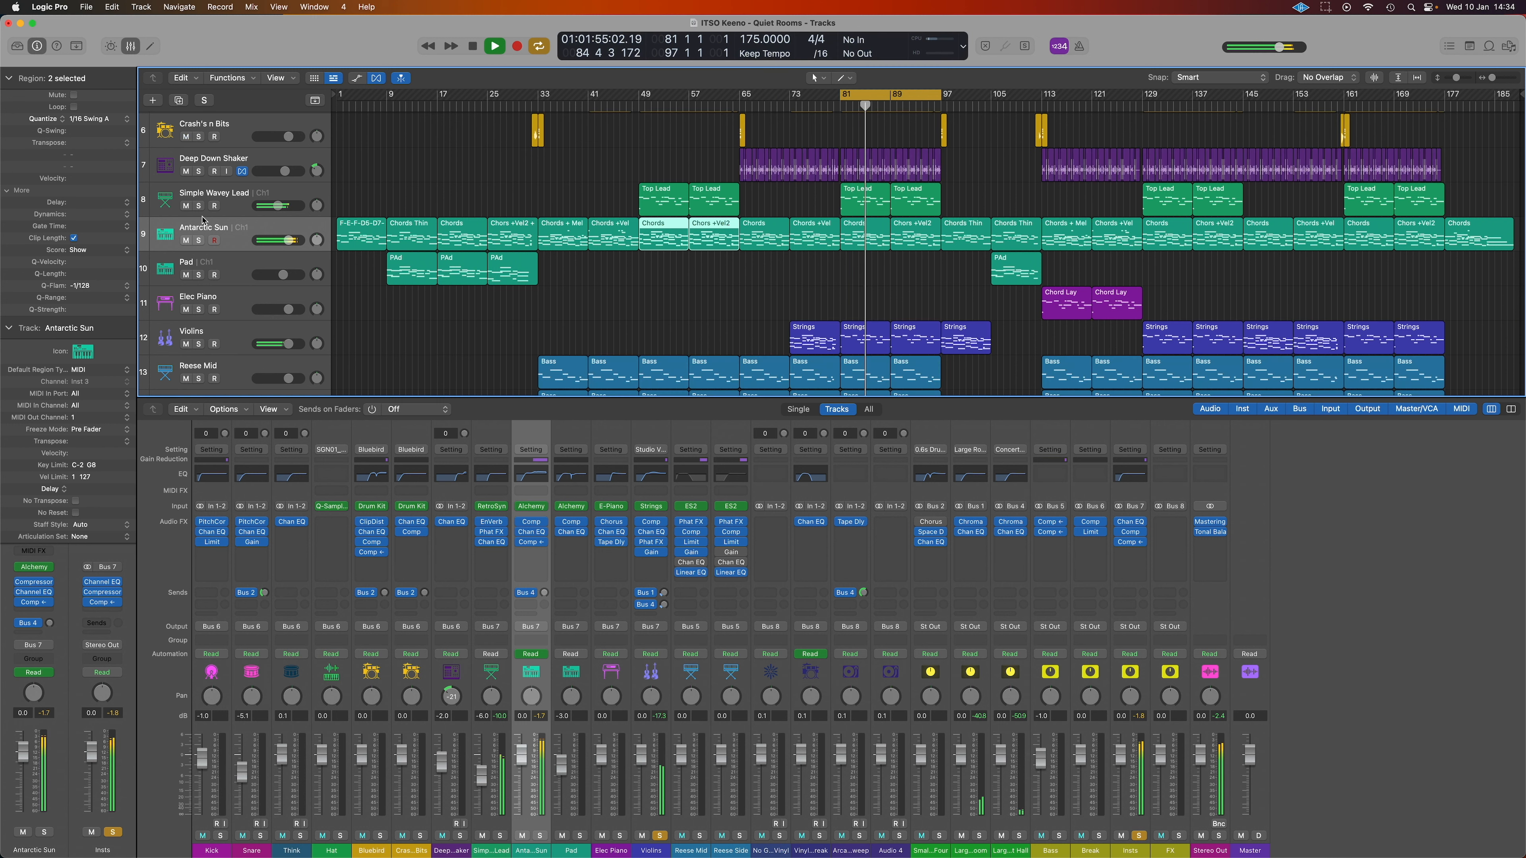
left_click(198, 344)
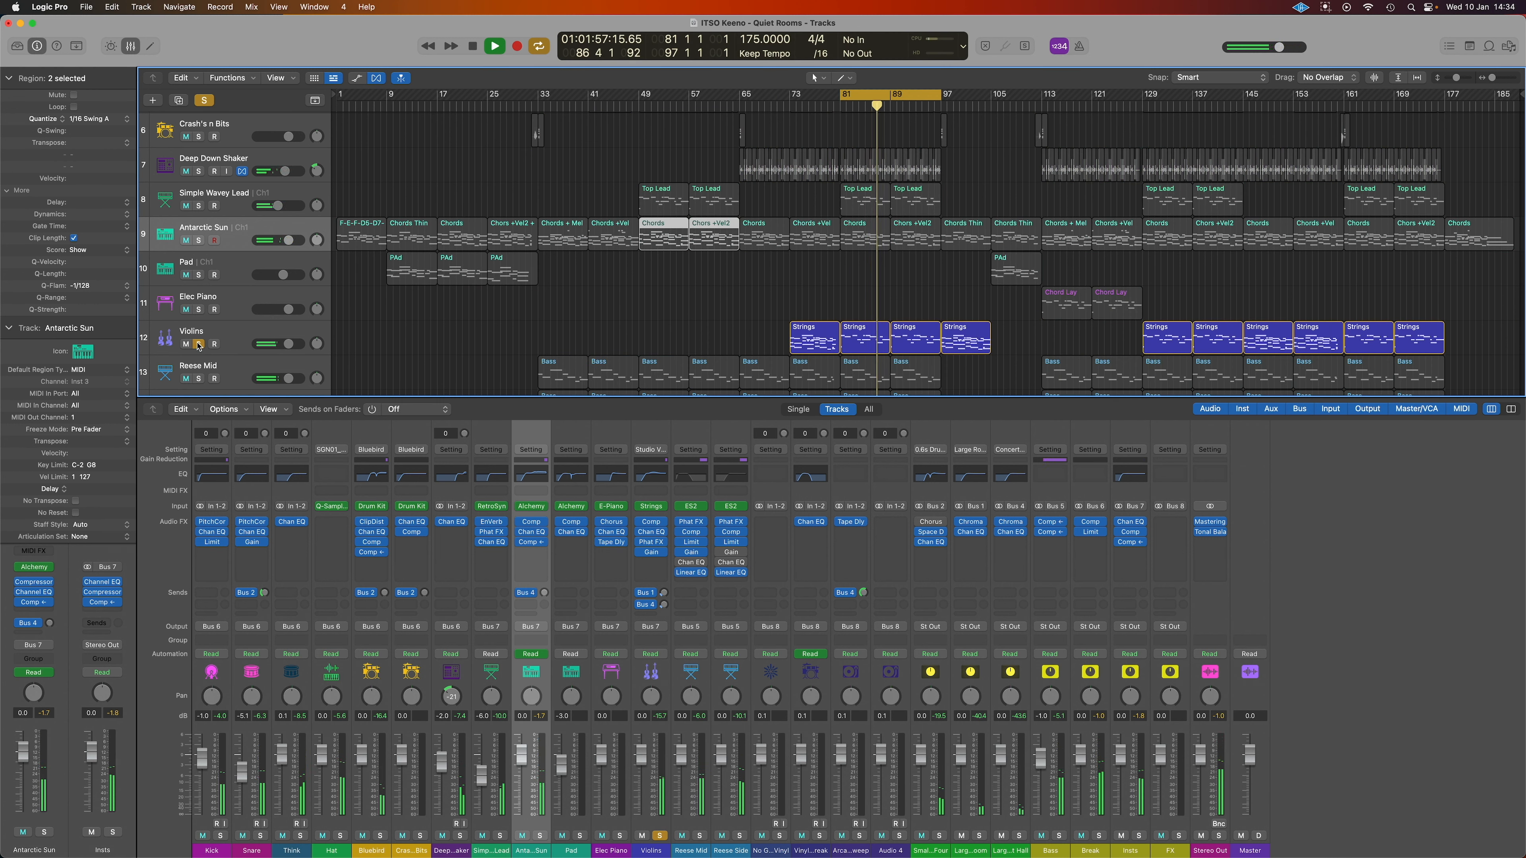
Step: Add Simple Wavey Lead, Antarctic Sun and Pad to the solo, and turn off the cycle
left_click(199, 206)
left_click(198, 240)
left_click(199, 275)
key("c")
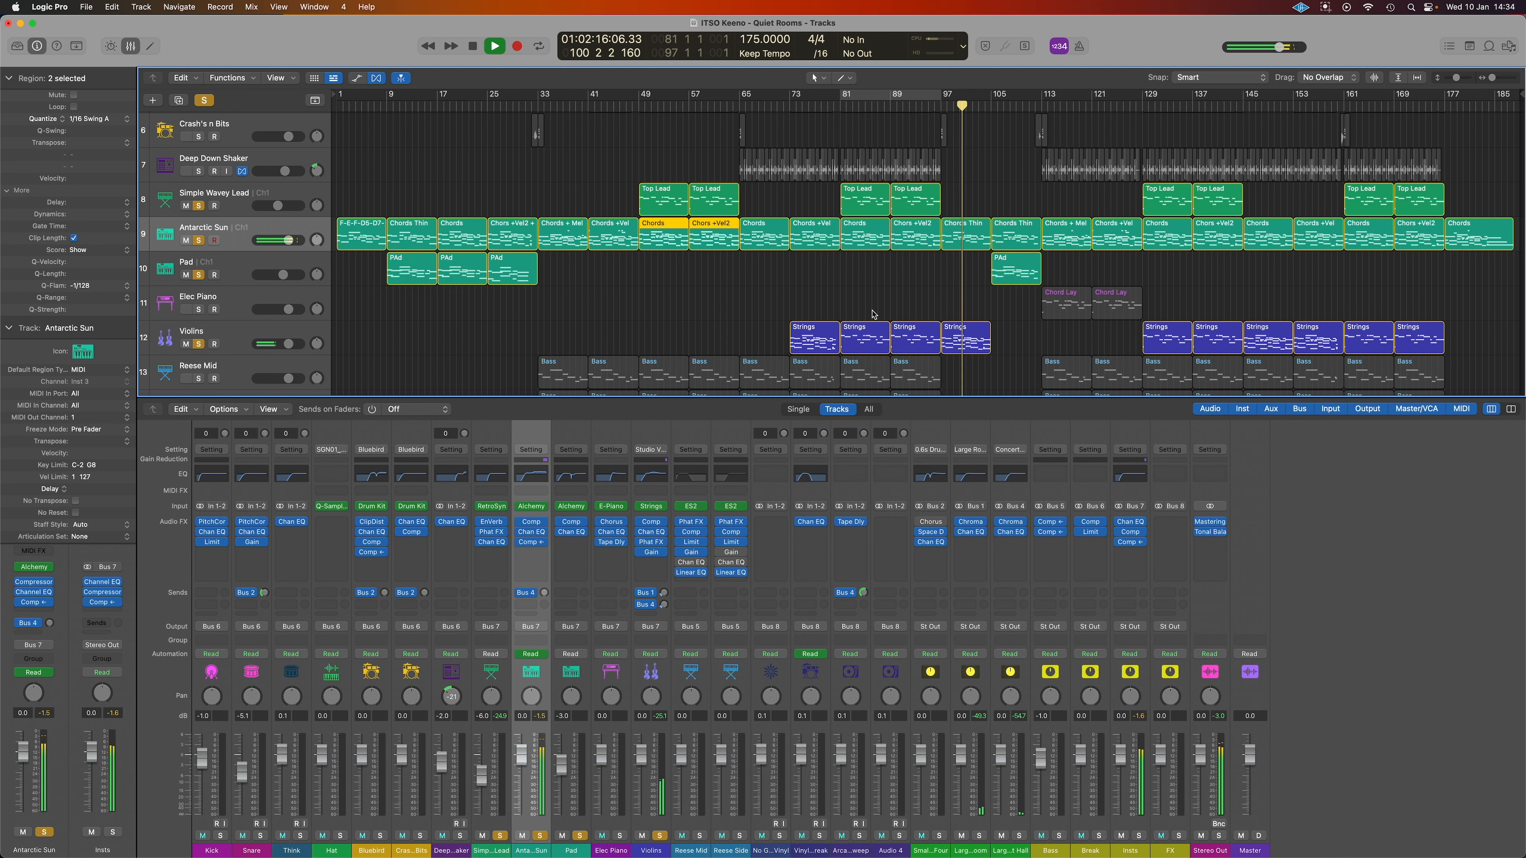
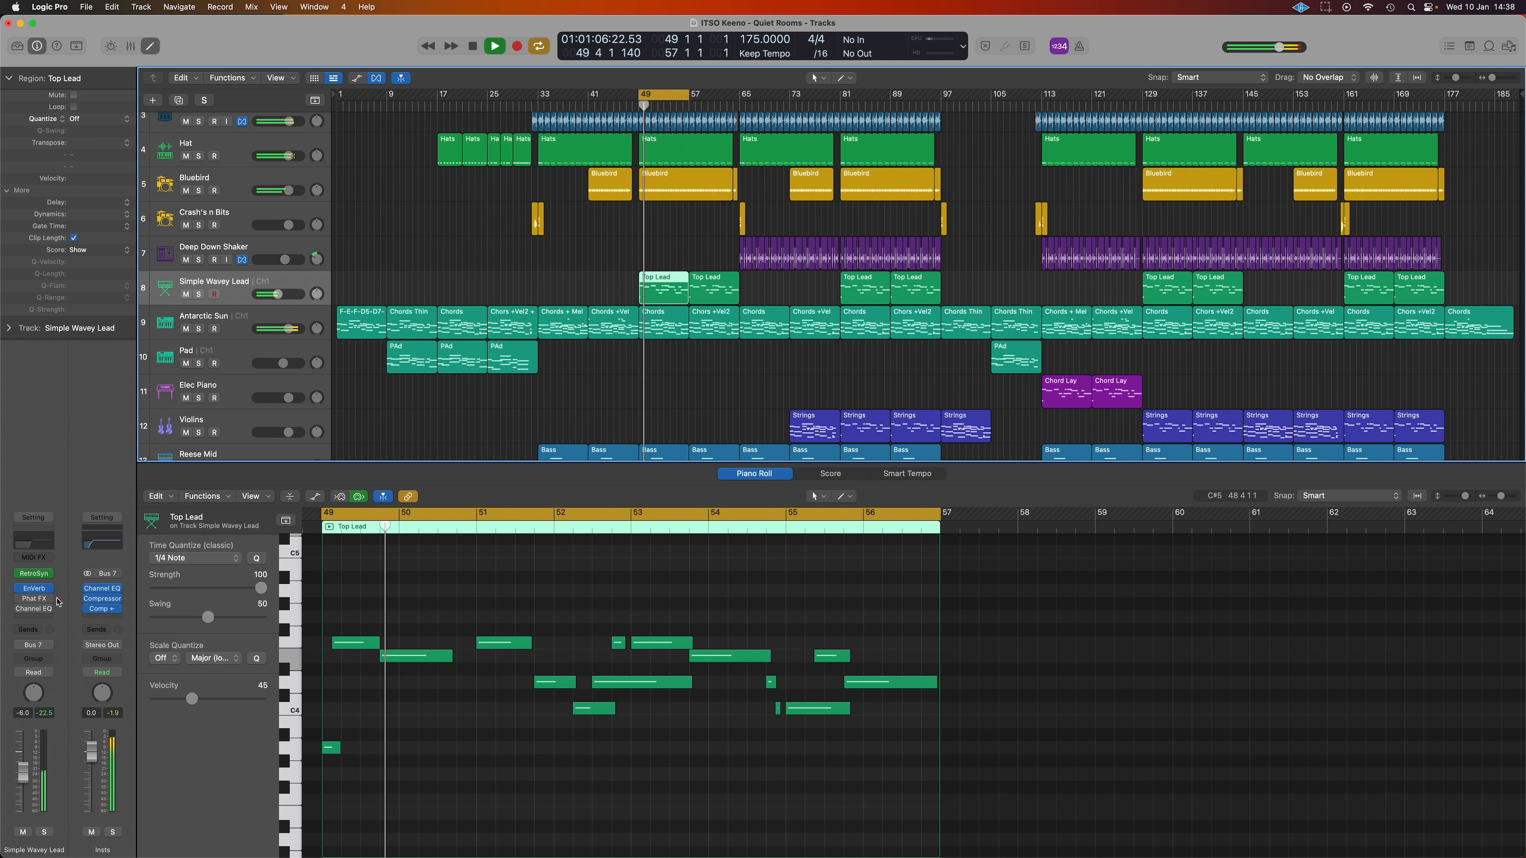
Step: Inspect the Channel EQ on Simple Wavey Lead during playback, then stop and turn off the cycle
mouse_move(20, 603)
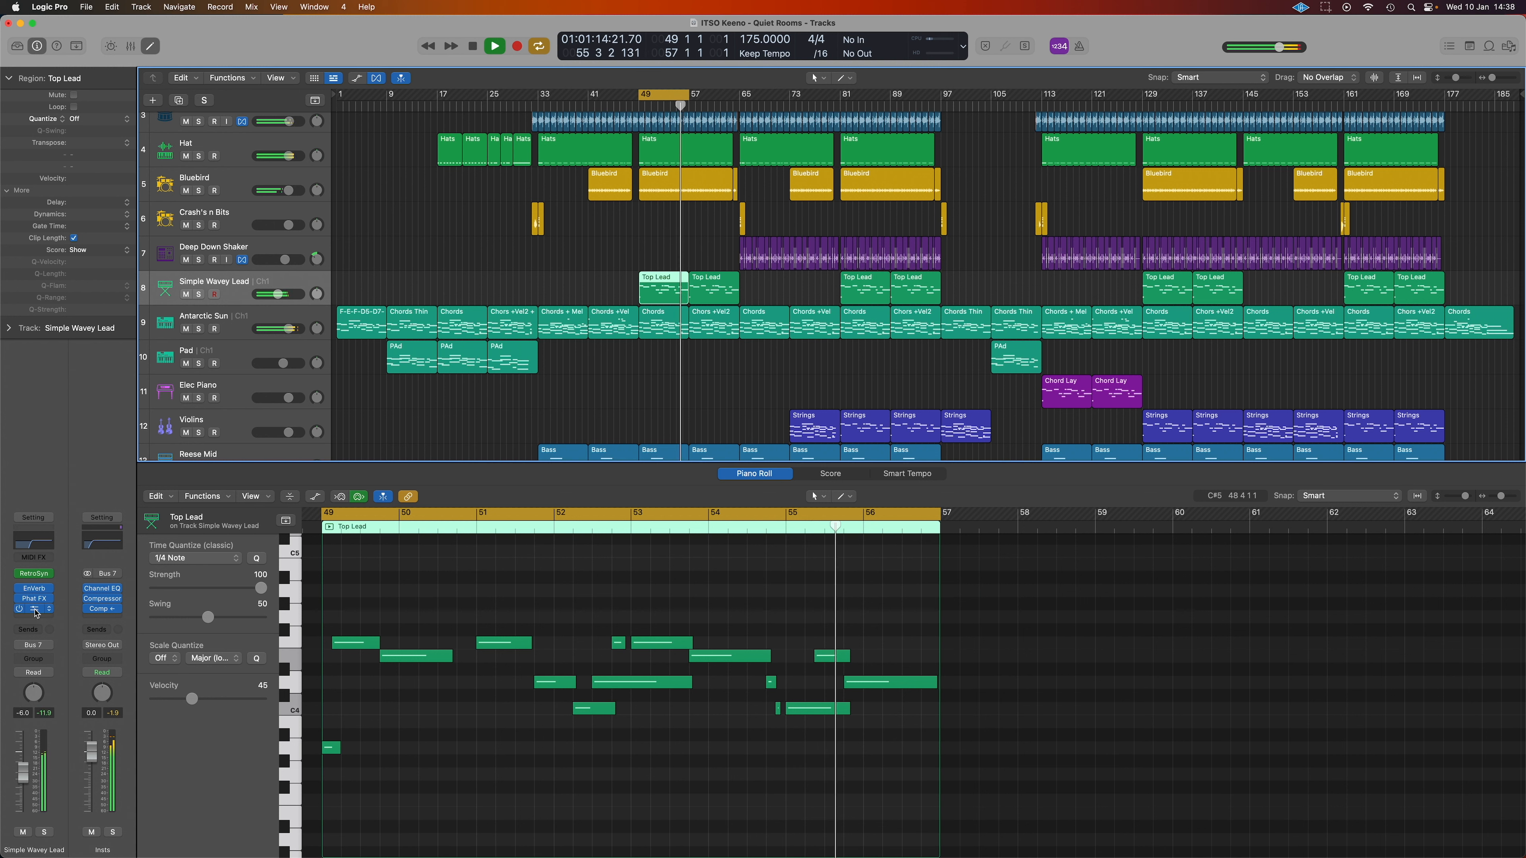
left_click(30, 608)
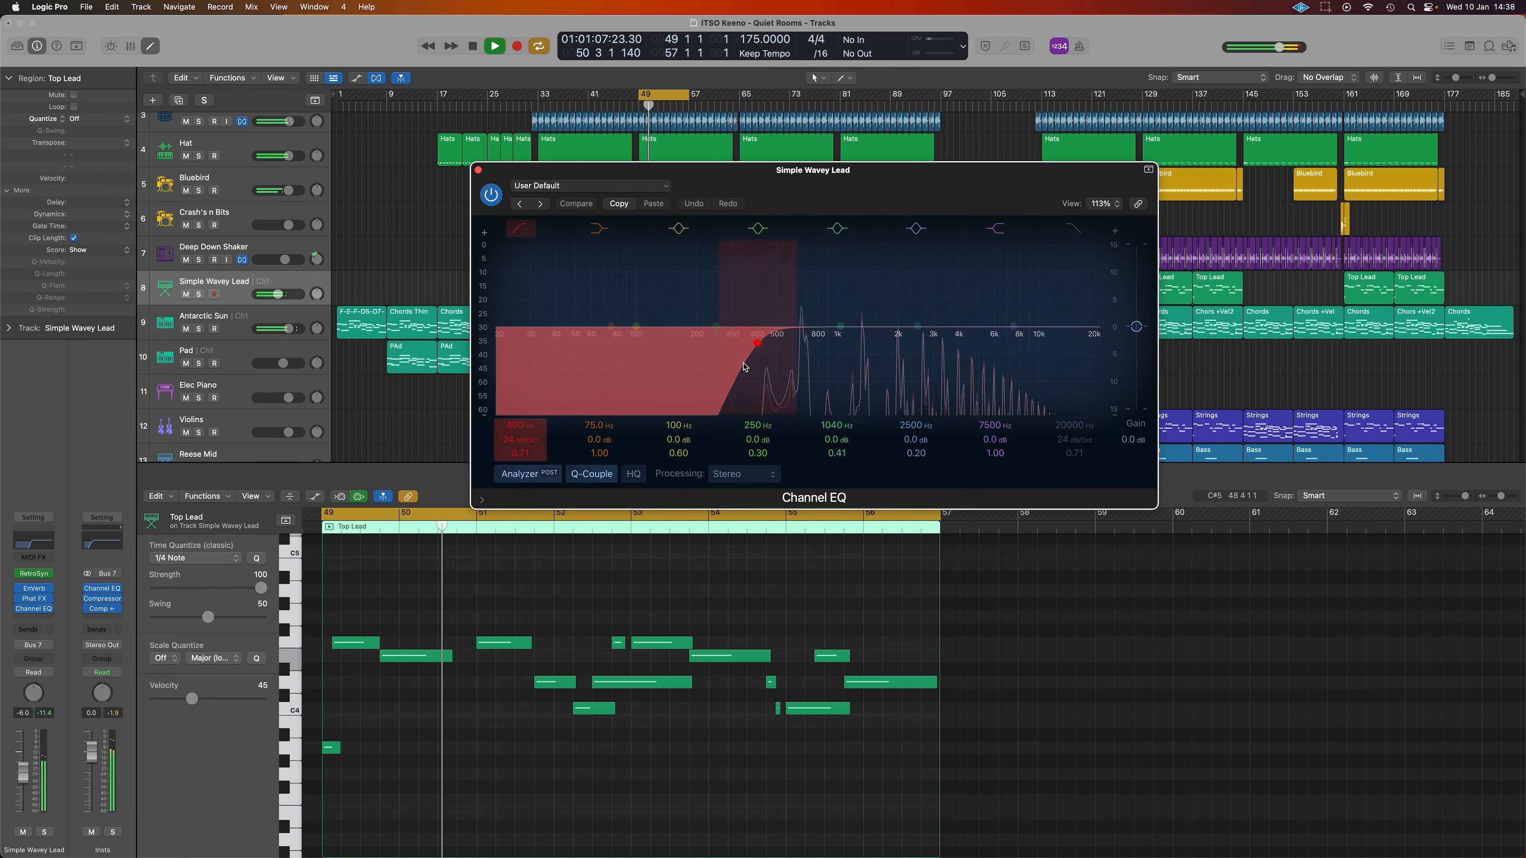
left_click(478, 170)
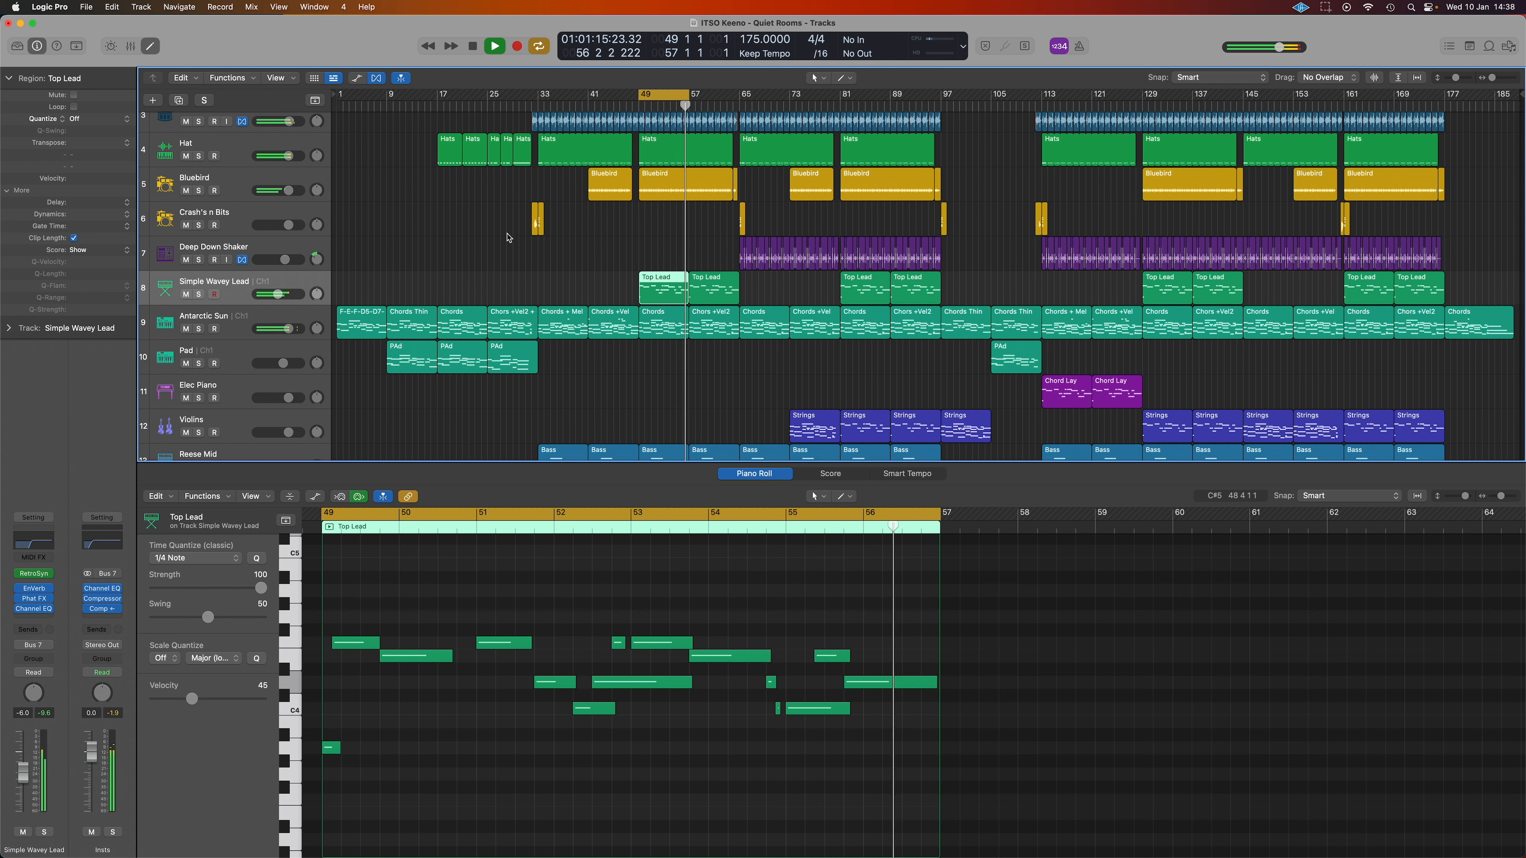
key("space")
left_click(665, 94)
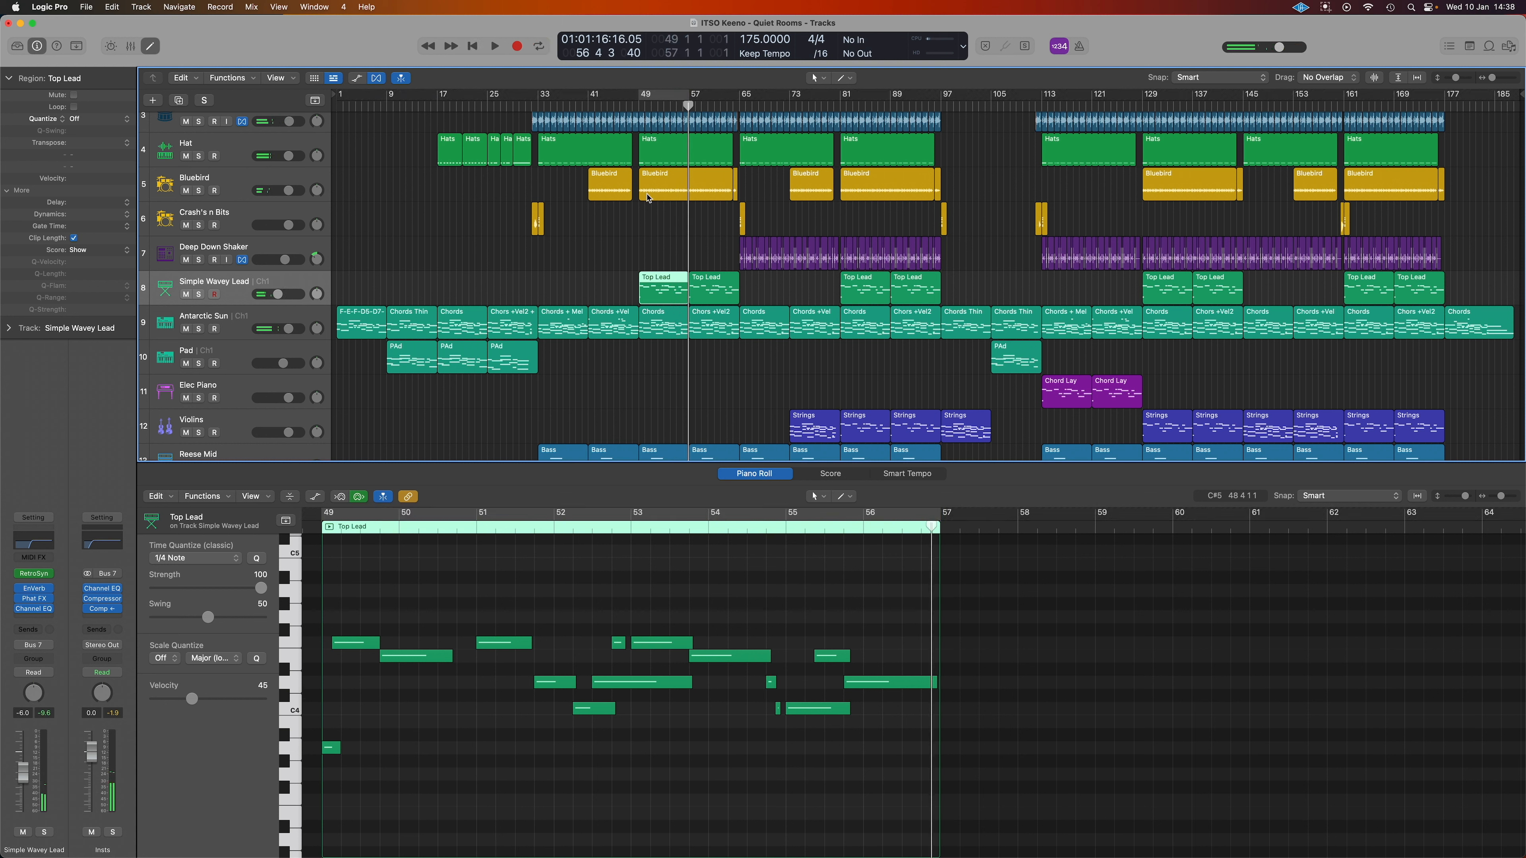
Step: Inspect the sidechained Compressor on Antarctic Sun while cycling bars 49–57, and solo the track
left_click(274, 323)
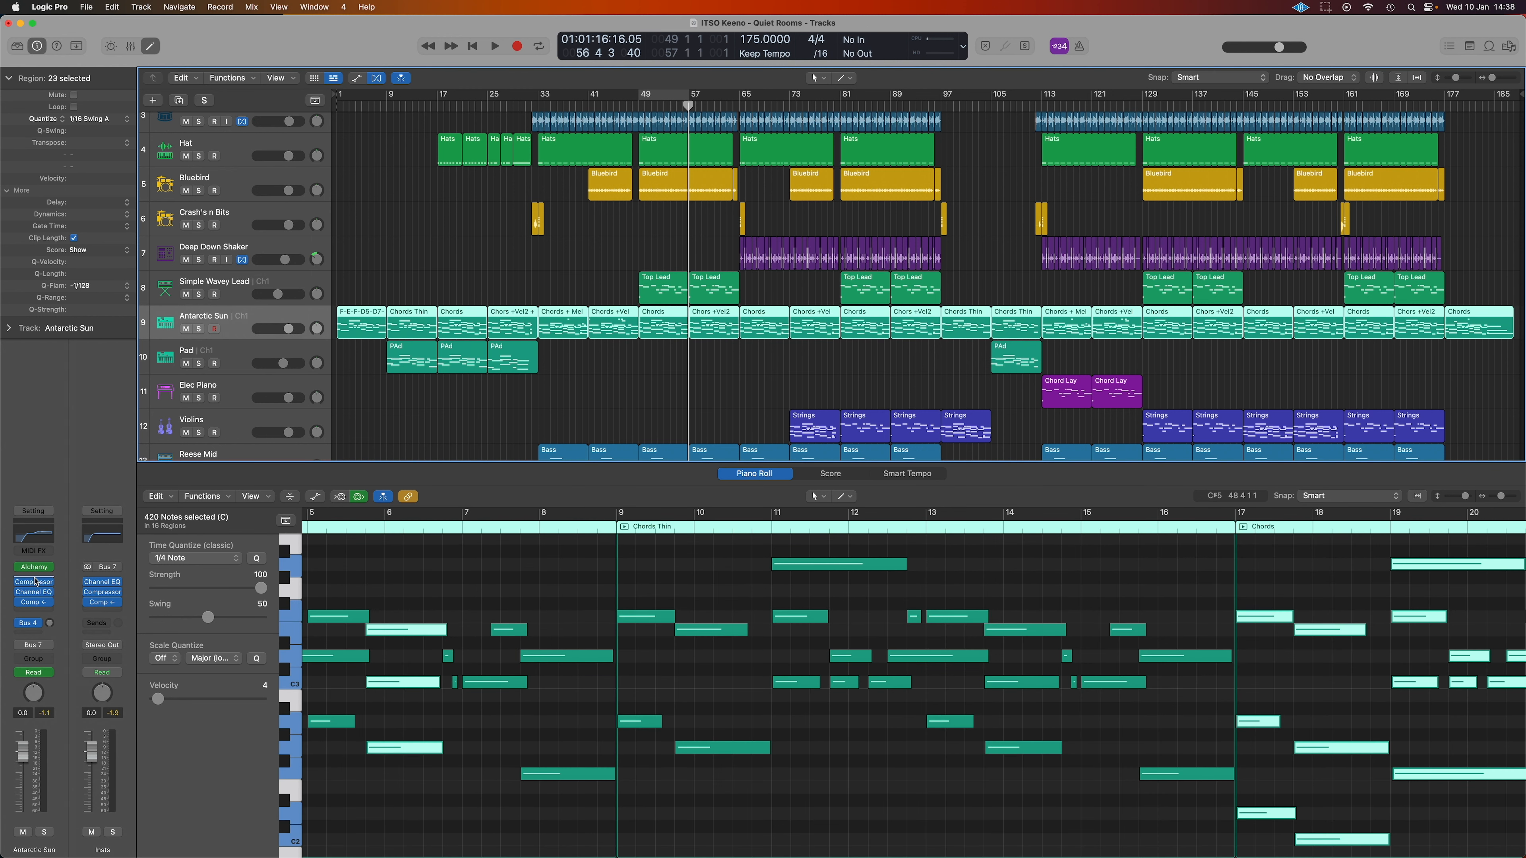
left_click(36, 605)
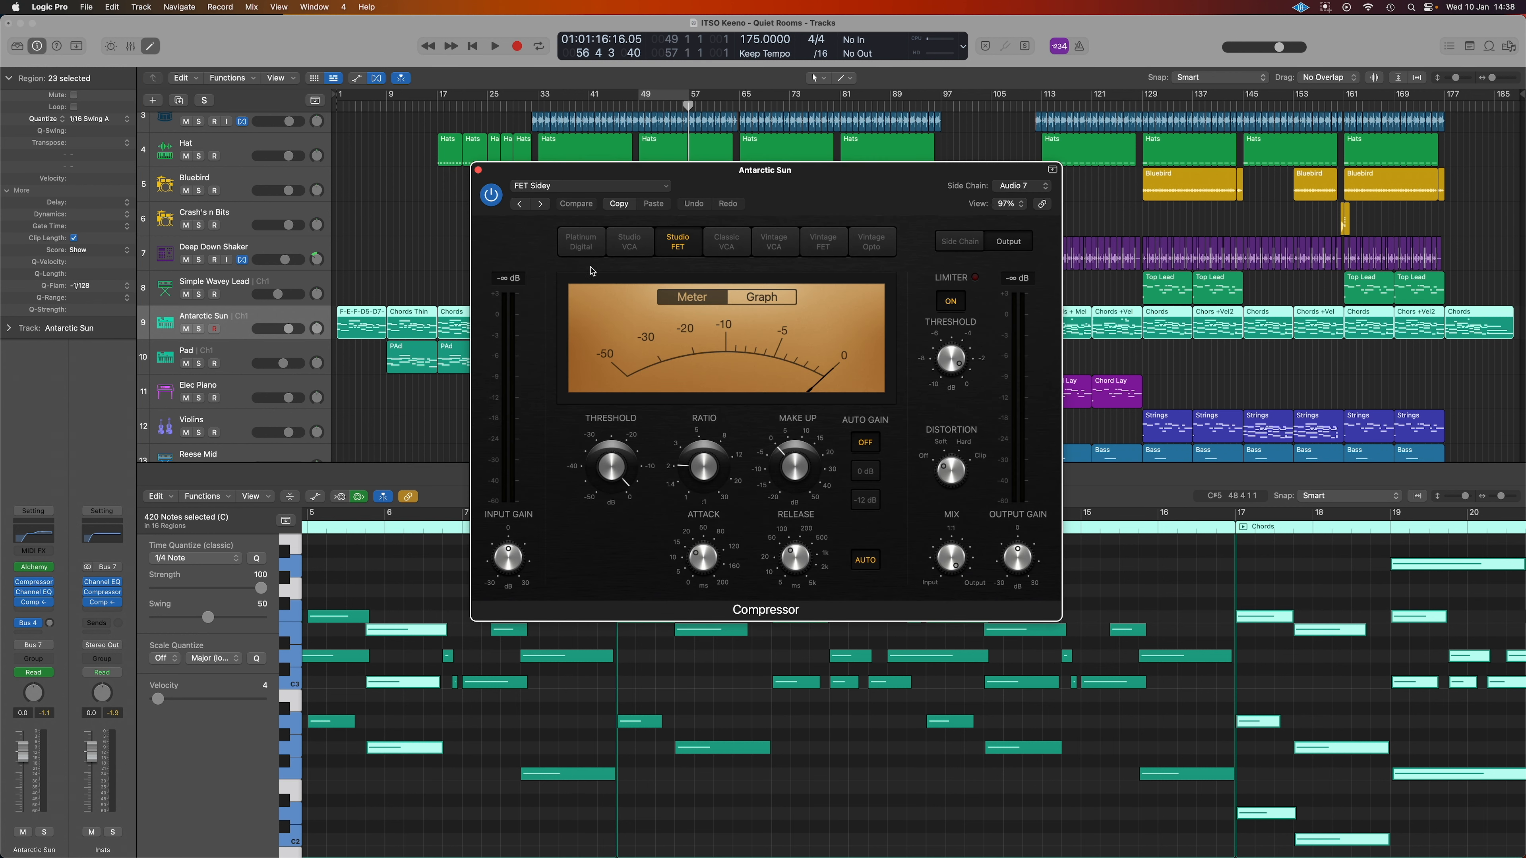
left_click(642, 95)
key("space")
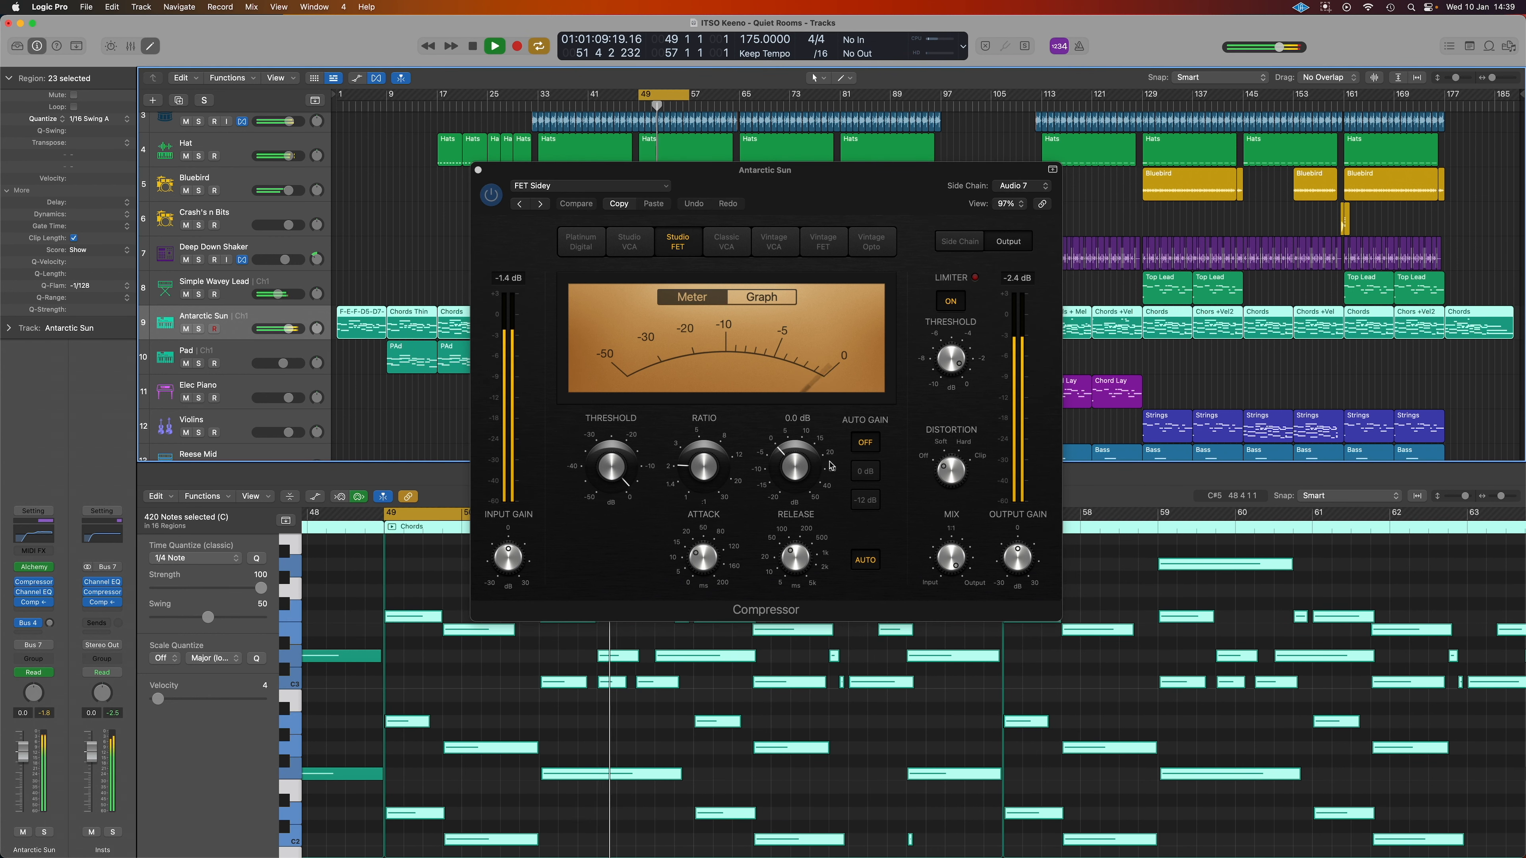
left_click(199, 328)
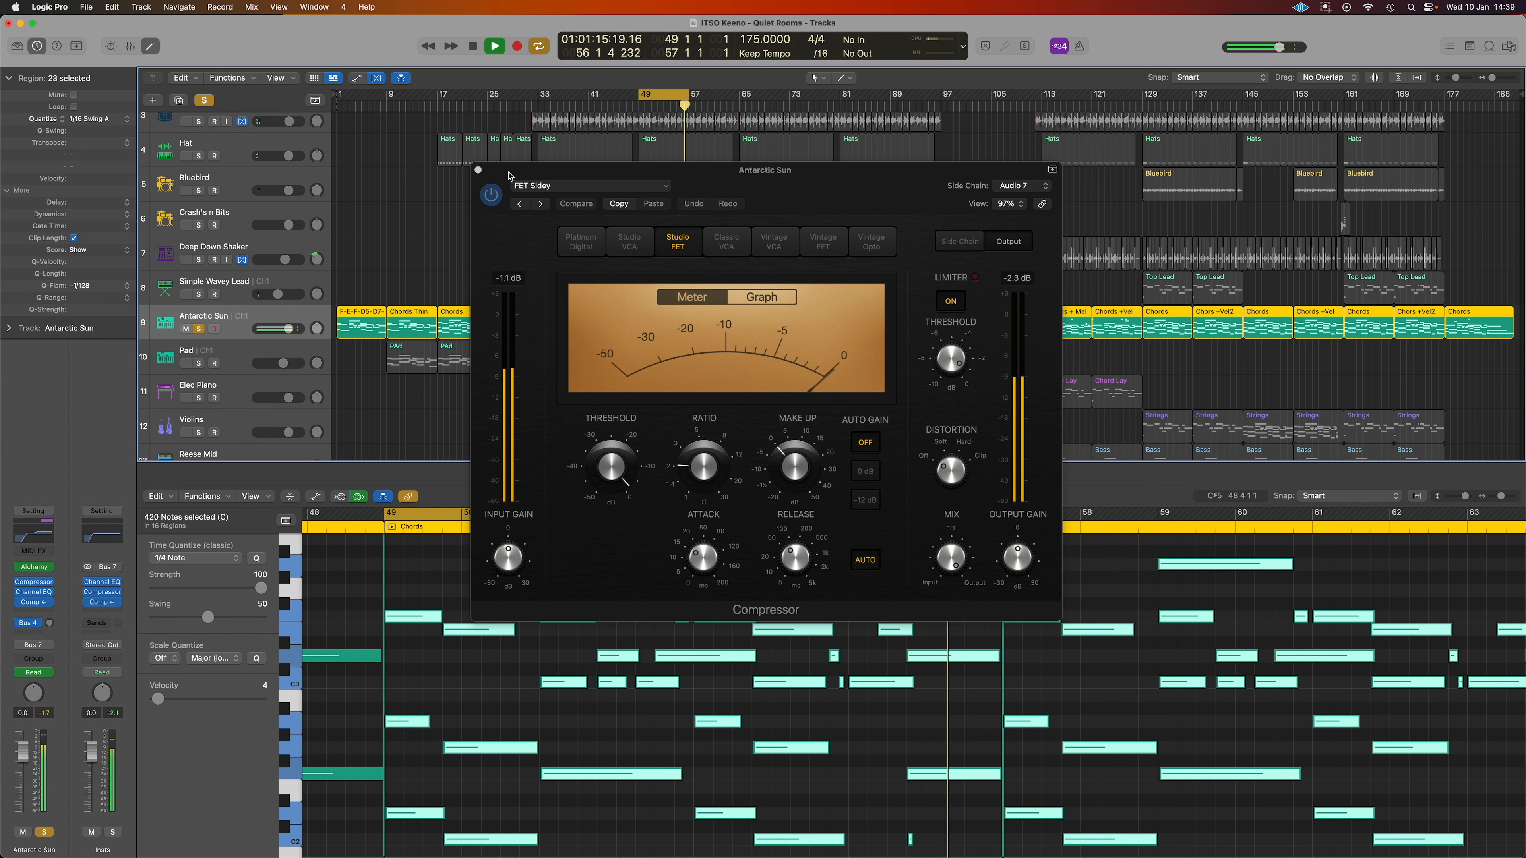
key("v")
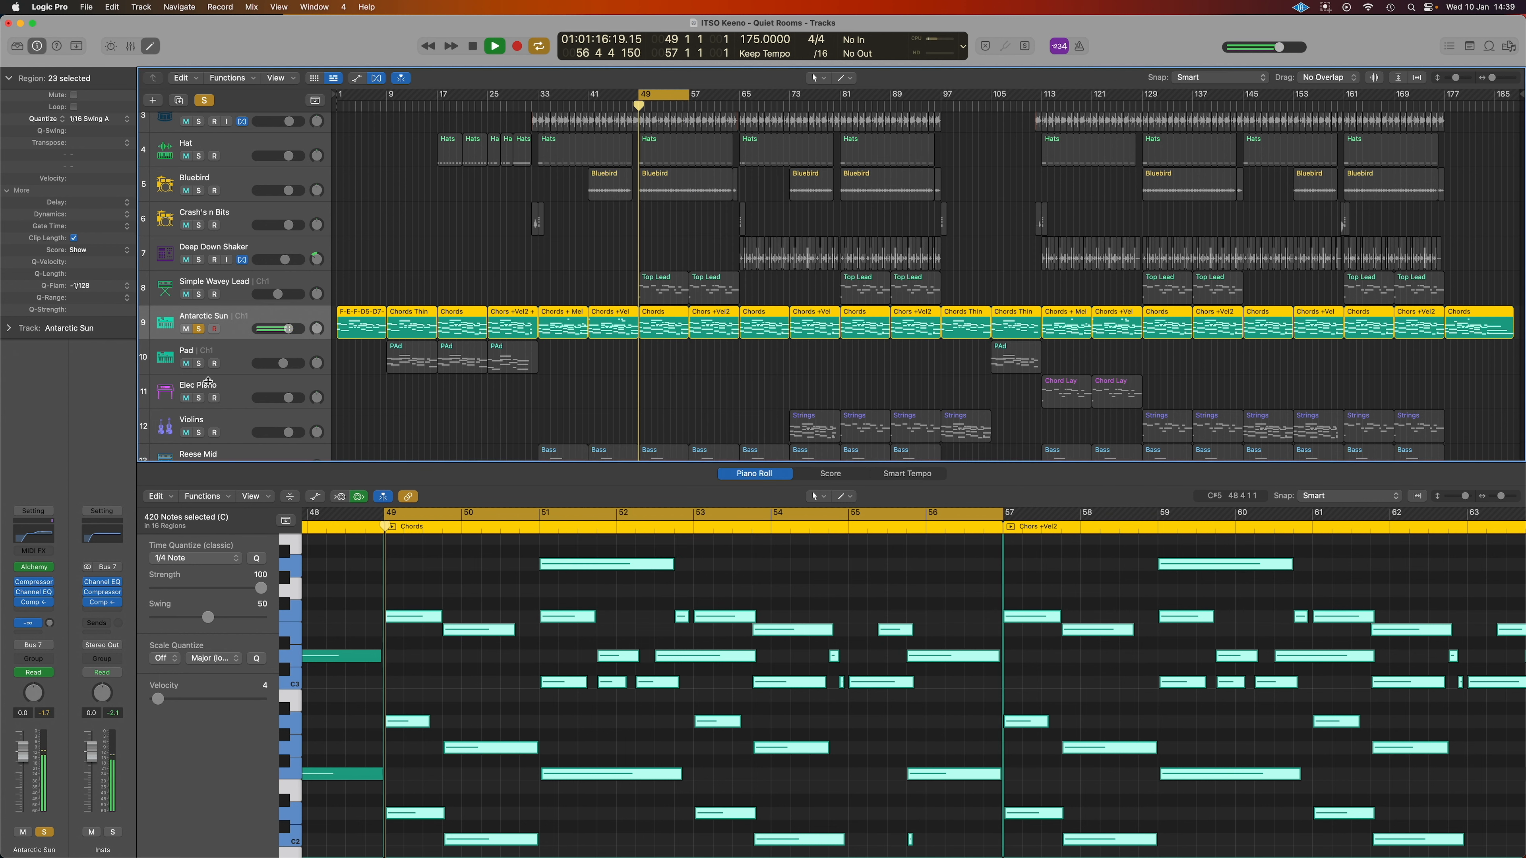
Step: Inspect the Channel EQ on Antarctic Sun during playback, close it and unsolo the track
left_click(34, 592)
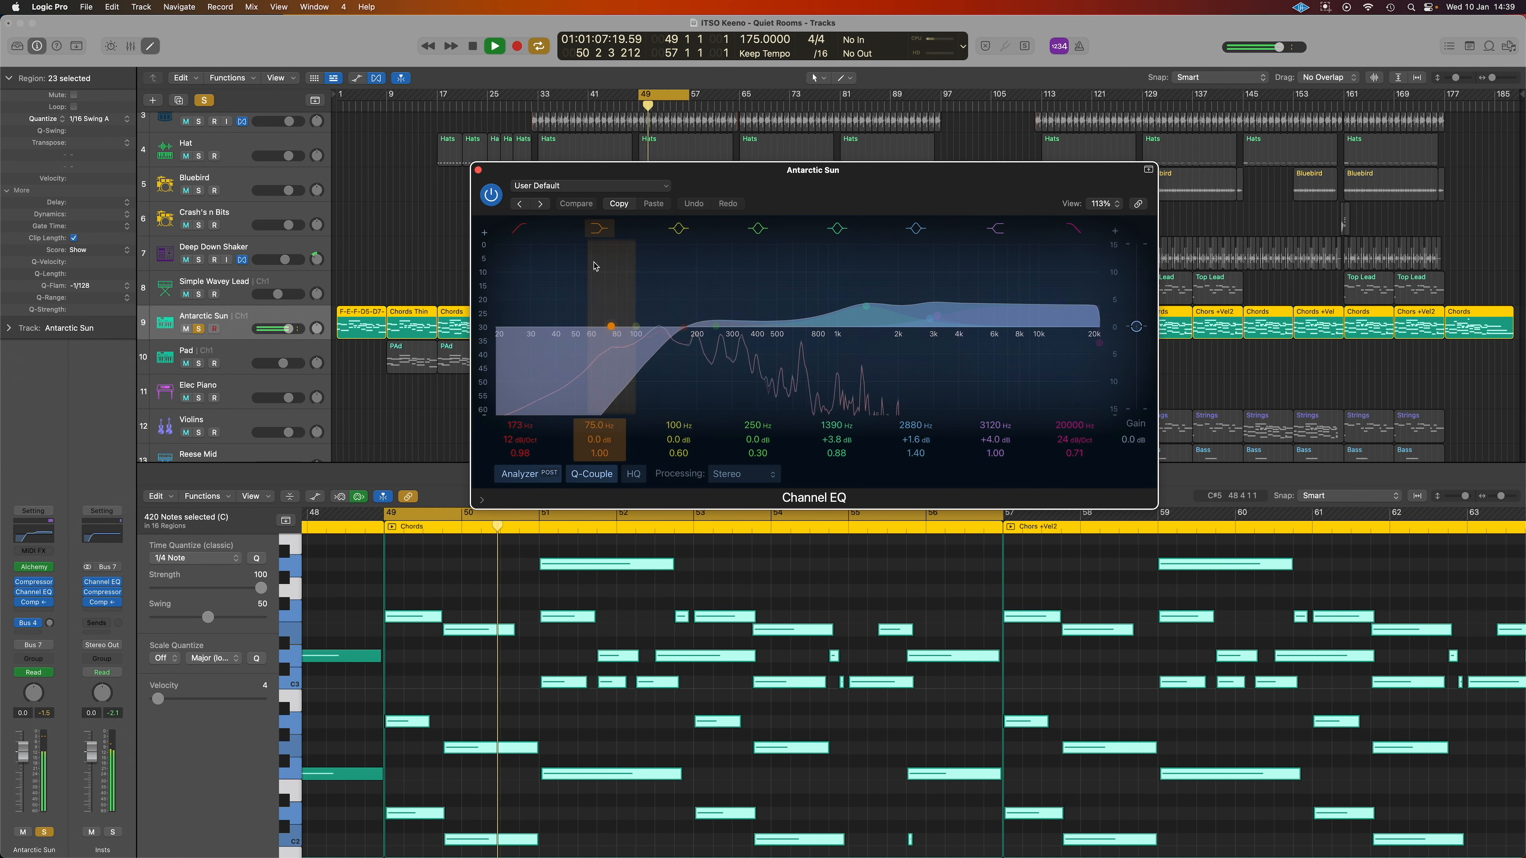
left_click(479, 171)
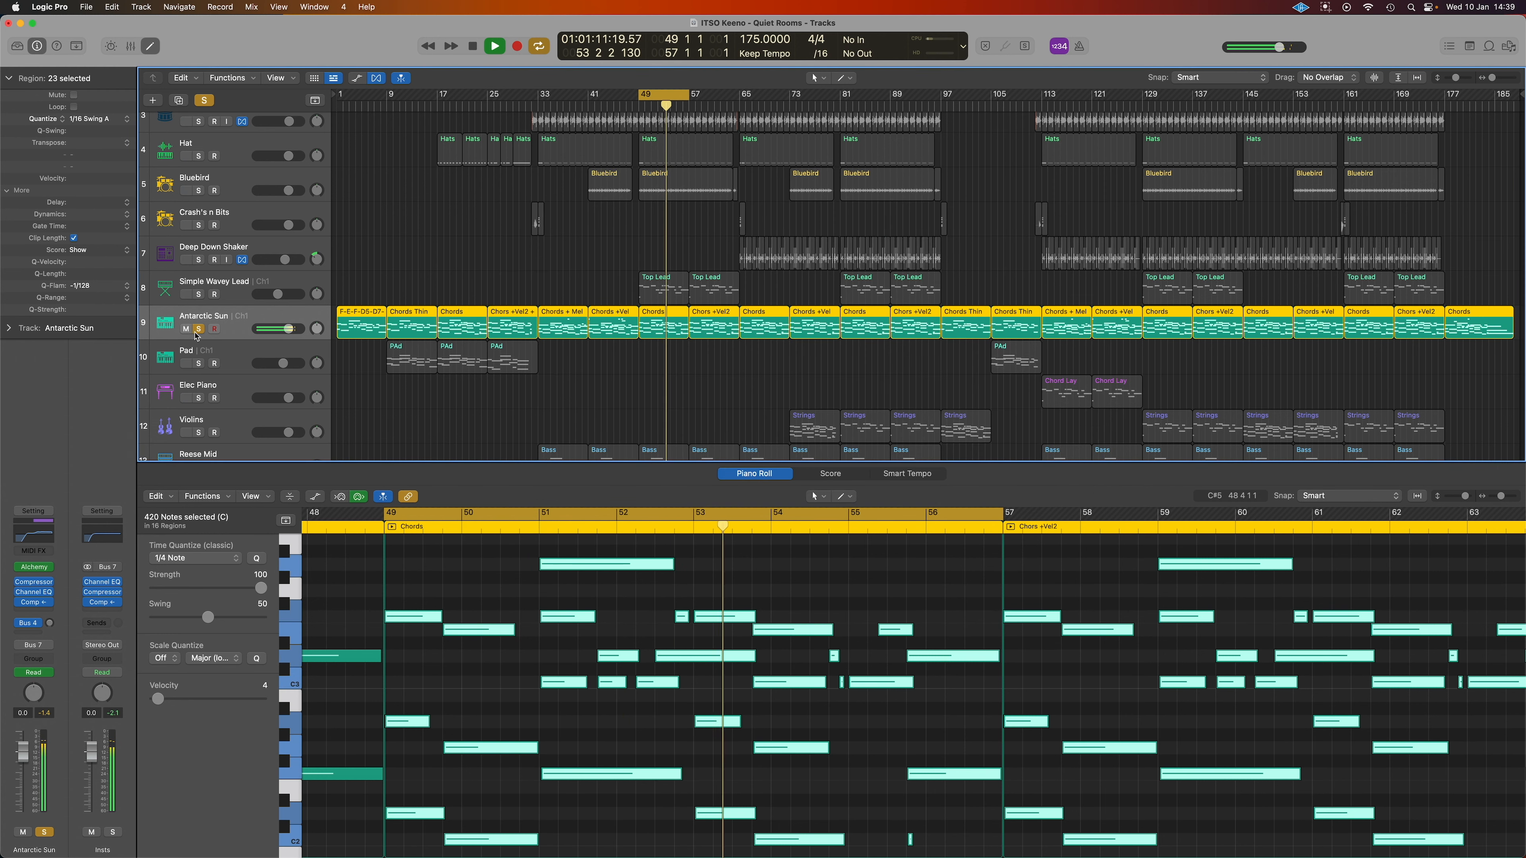
key("s")
Step: Select the Reese Mid Bass region at bar 49, solo the Bass bus in the mixer and stop playback
scroll(549, 340, "down", 2)
scroll(550, 340, "down", 1)
scroll(550, 340, "down", 1)
left_click(661, 333)
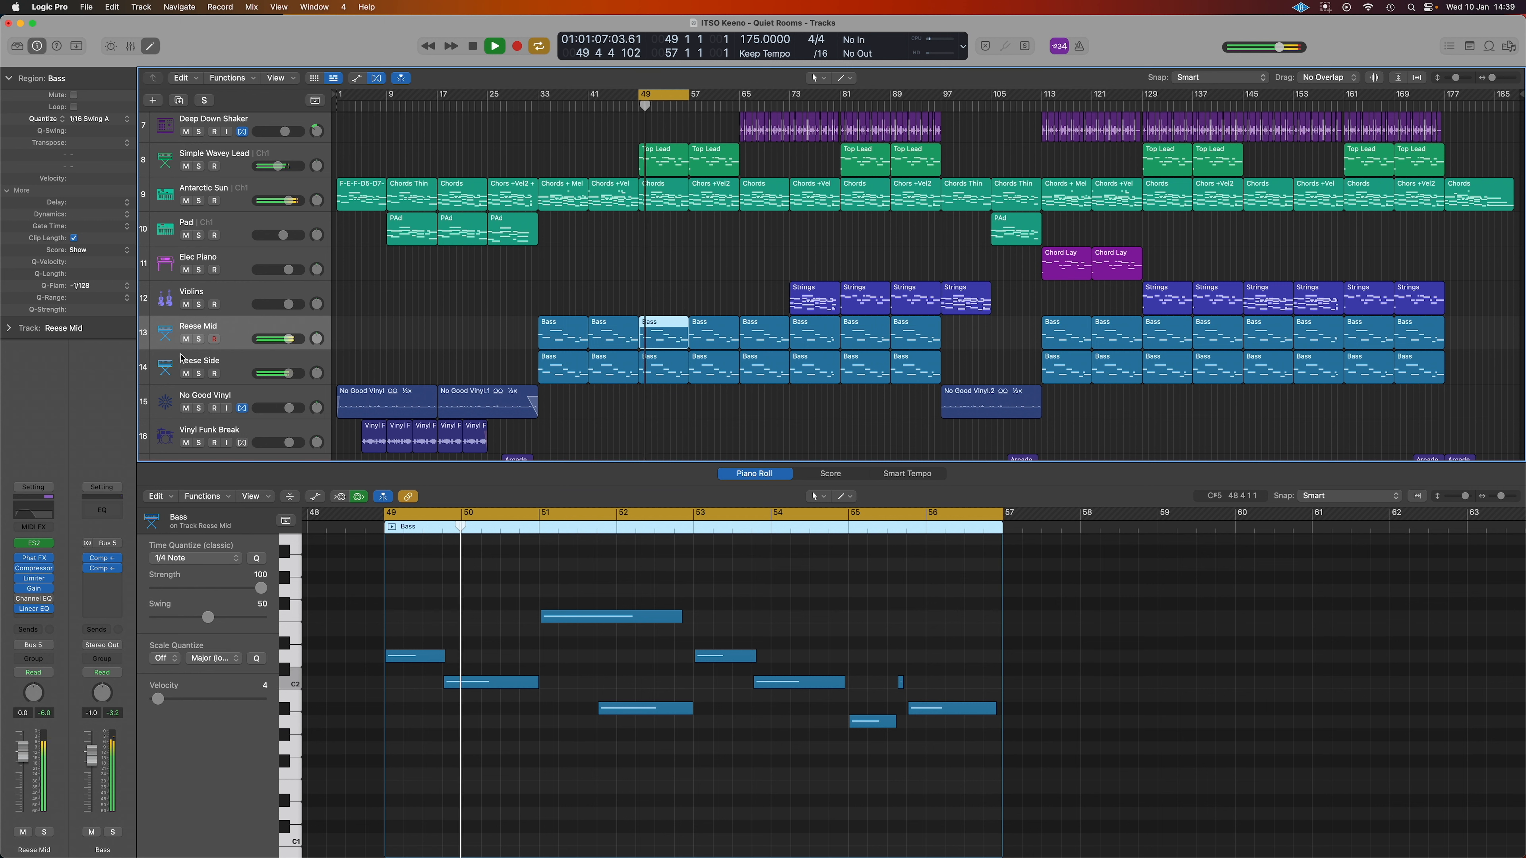
key("x")
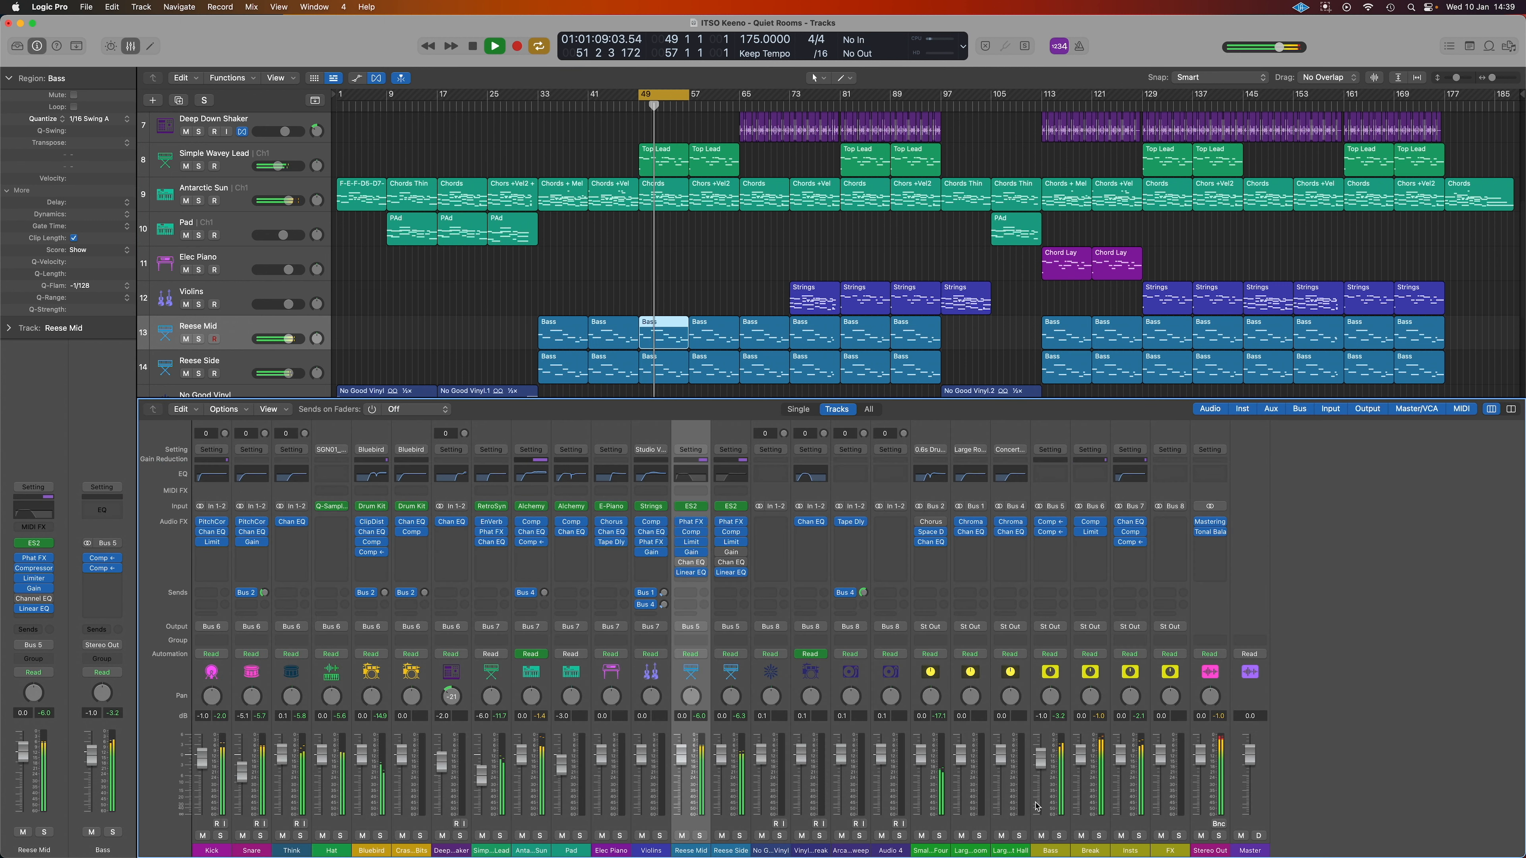
left_click(1058, 835)
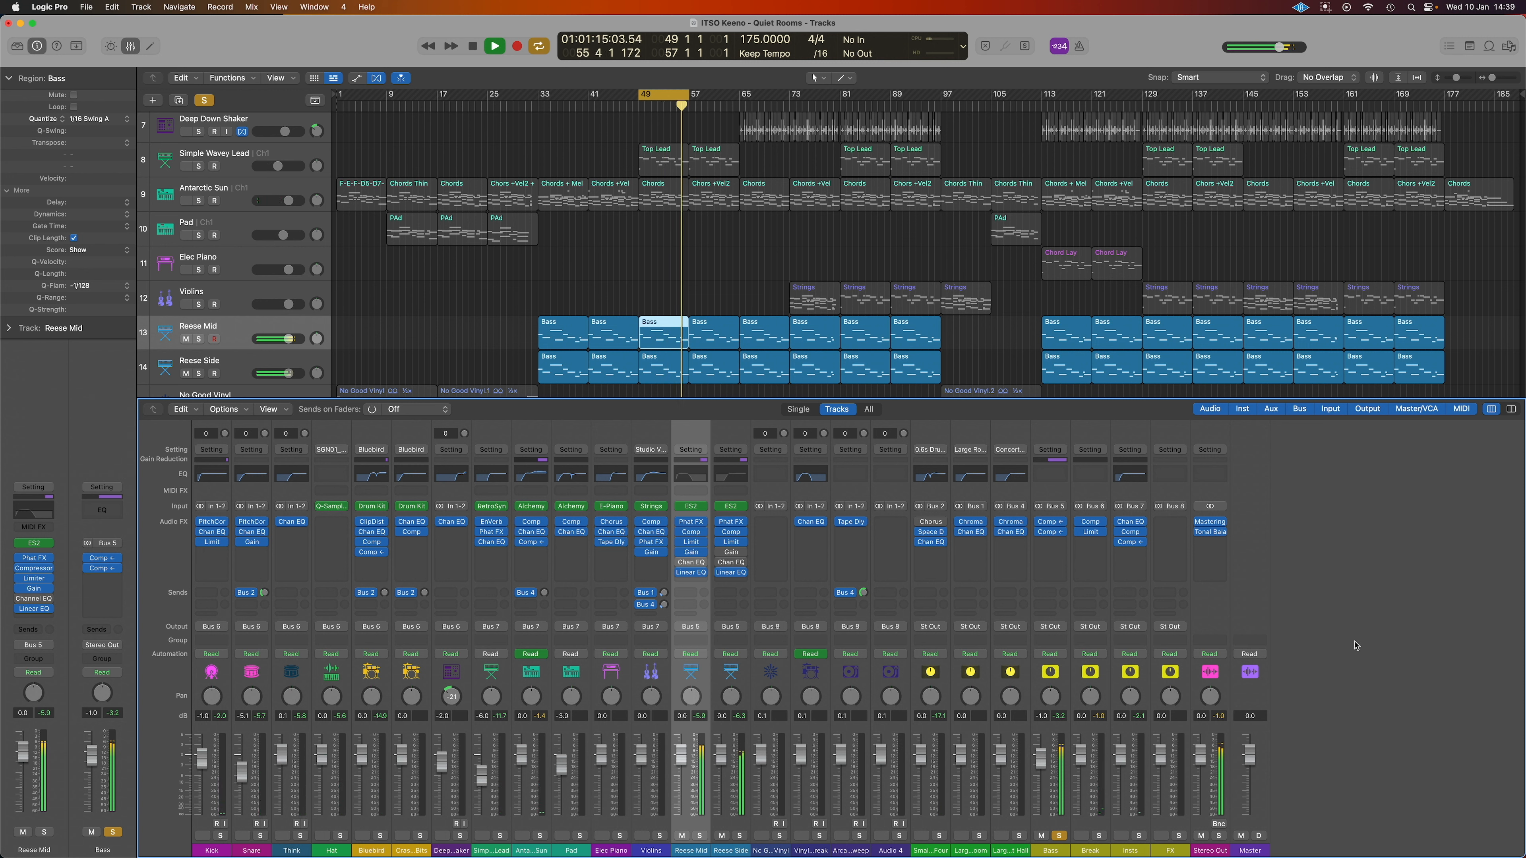
key("space")
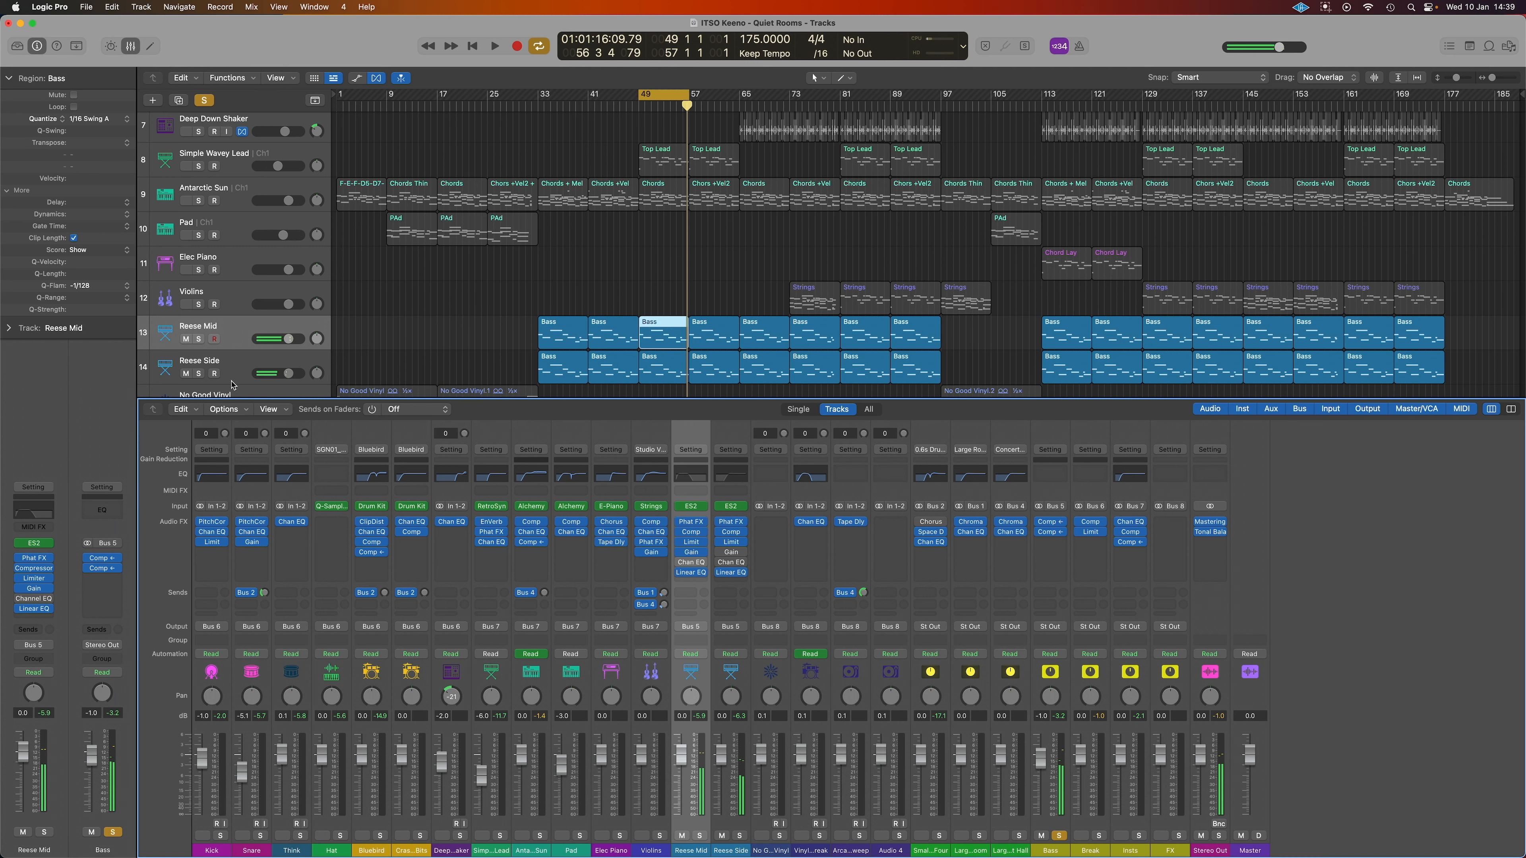
Step: Inspect the ES2 synth on Reese Mid, and play the soloed bass loop with Reese Side muted
left_click(37, 544)
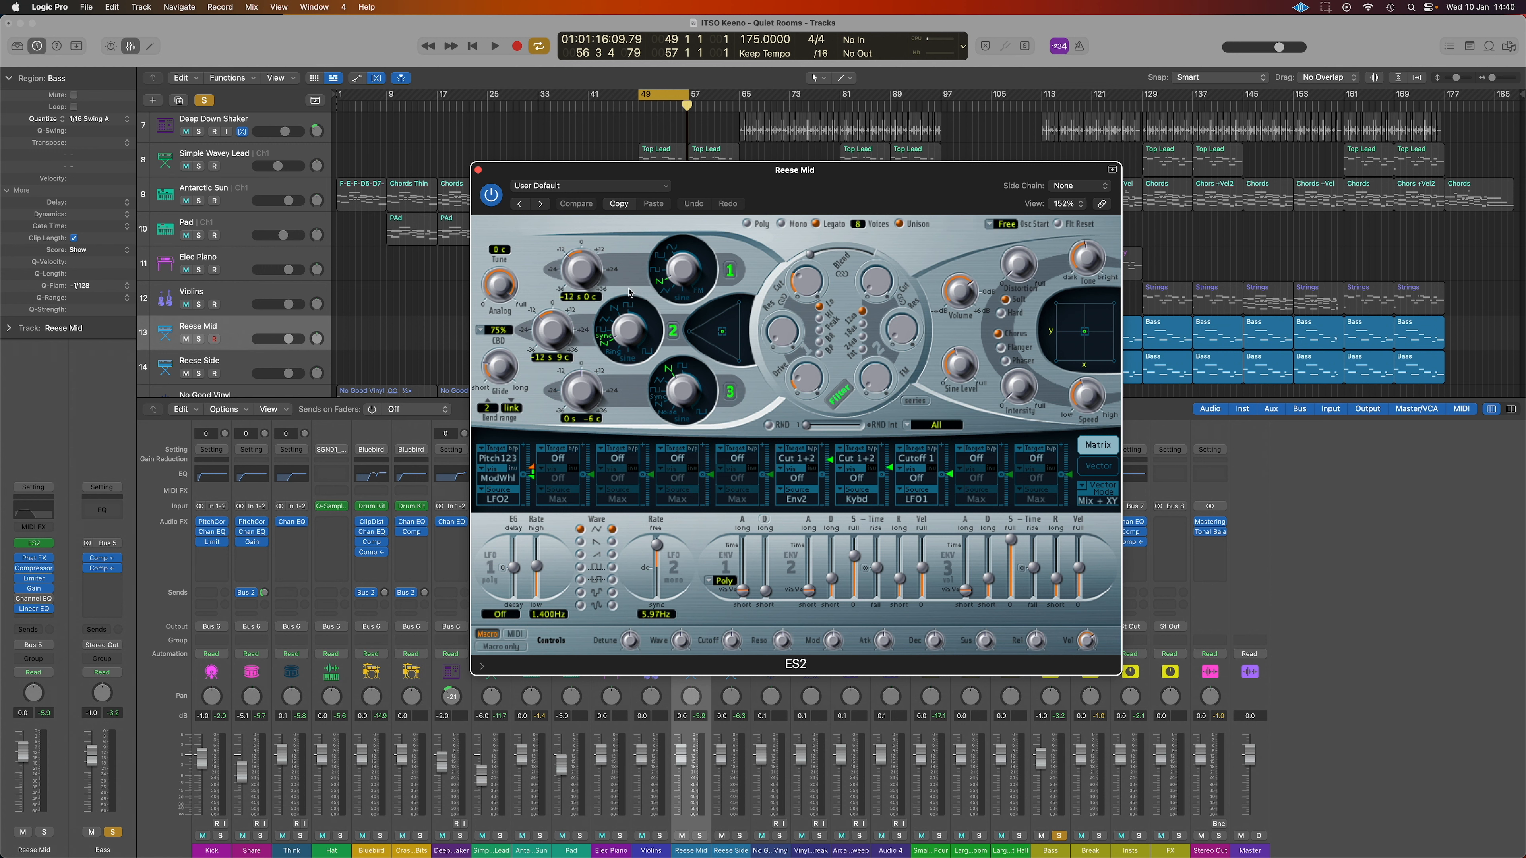
left_click(479, 171)
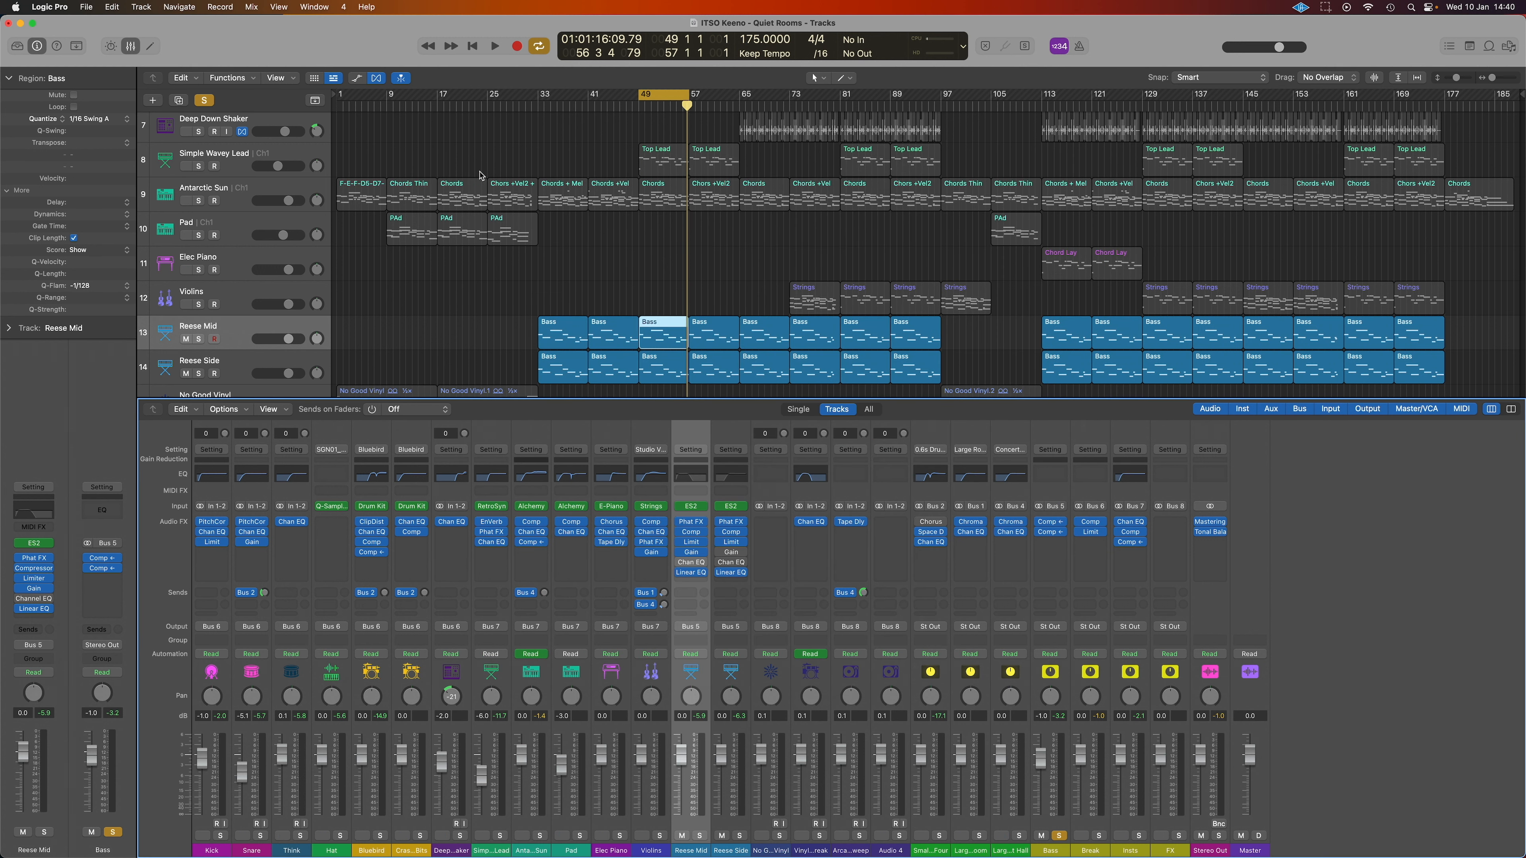
key("space")
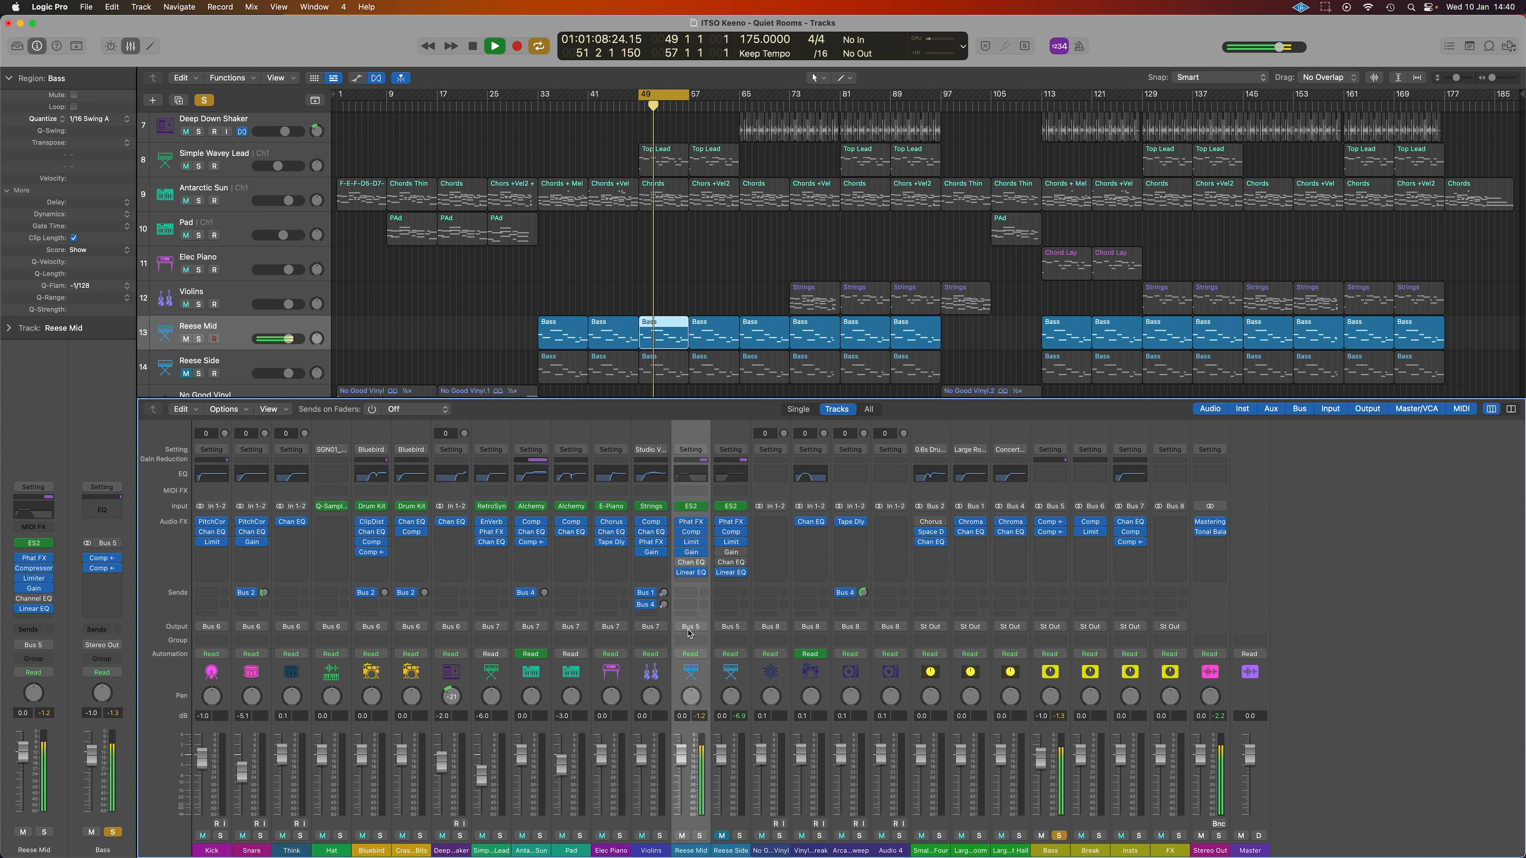
key("space")
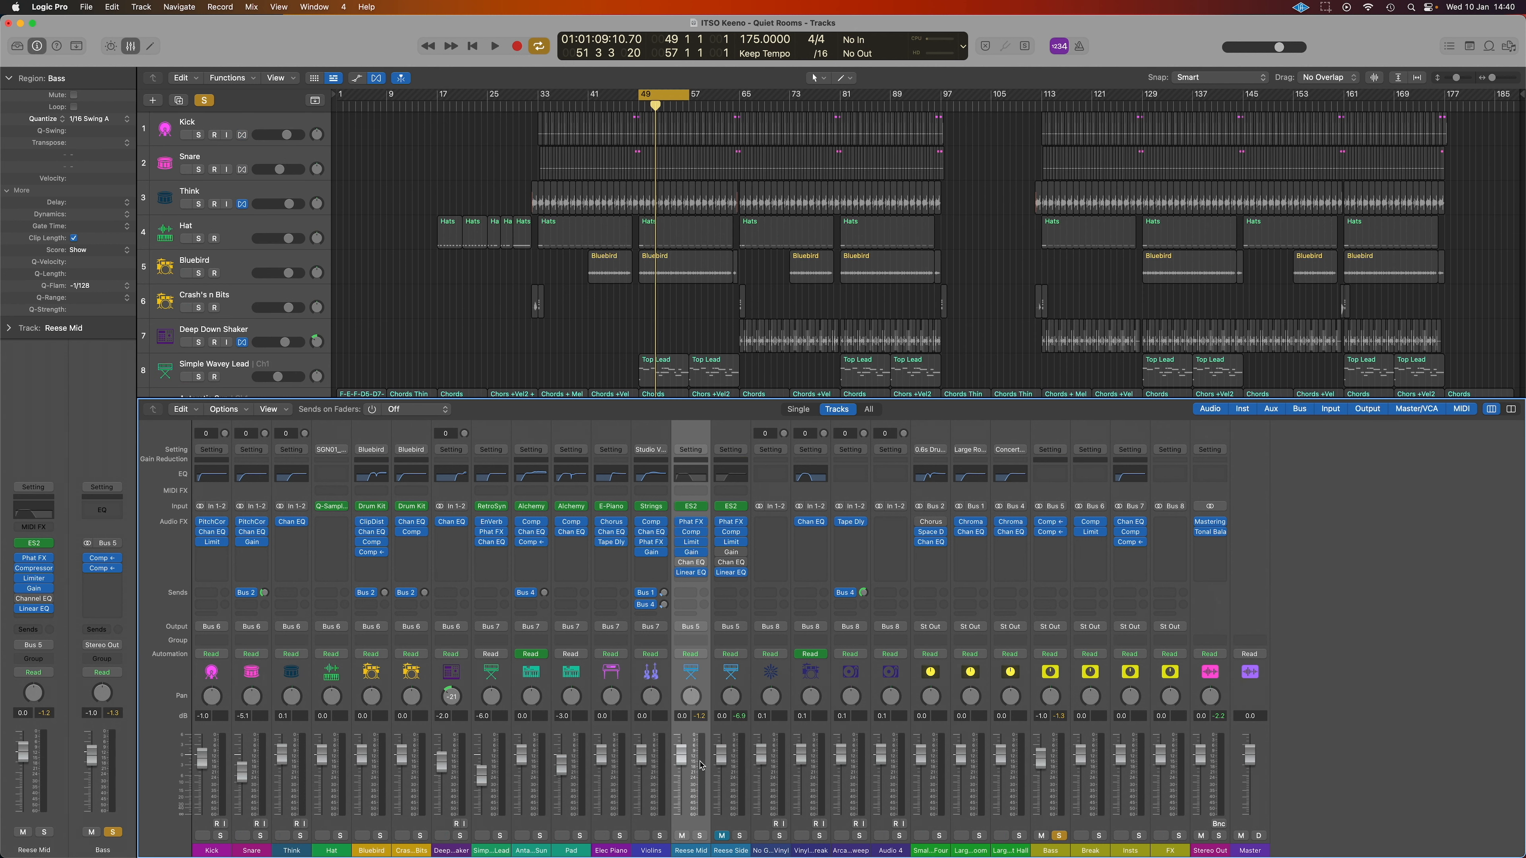
key("space")
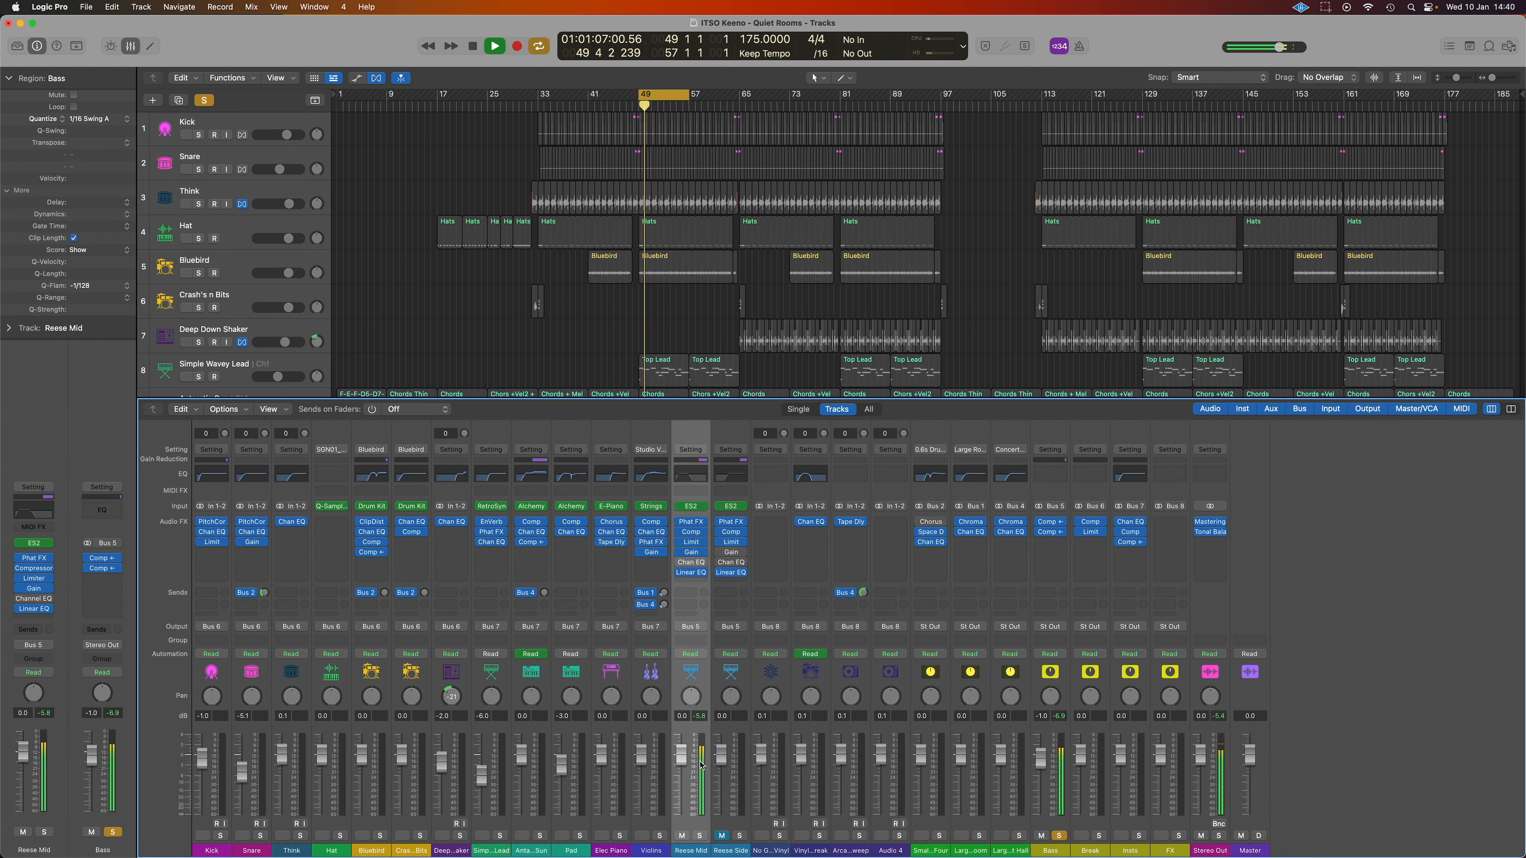
Step: Check the mono Gain plug-in on Reese Mid during playback, close it and unmute Reese Side
left_click(691, 551)
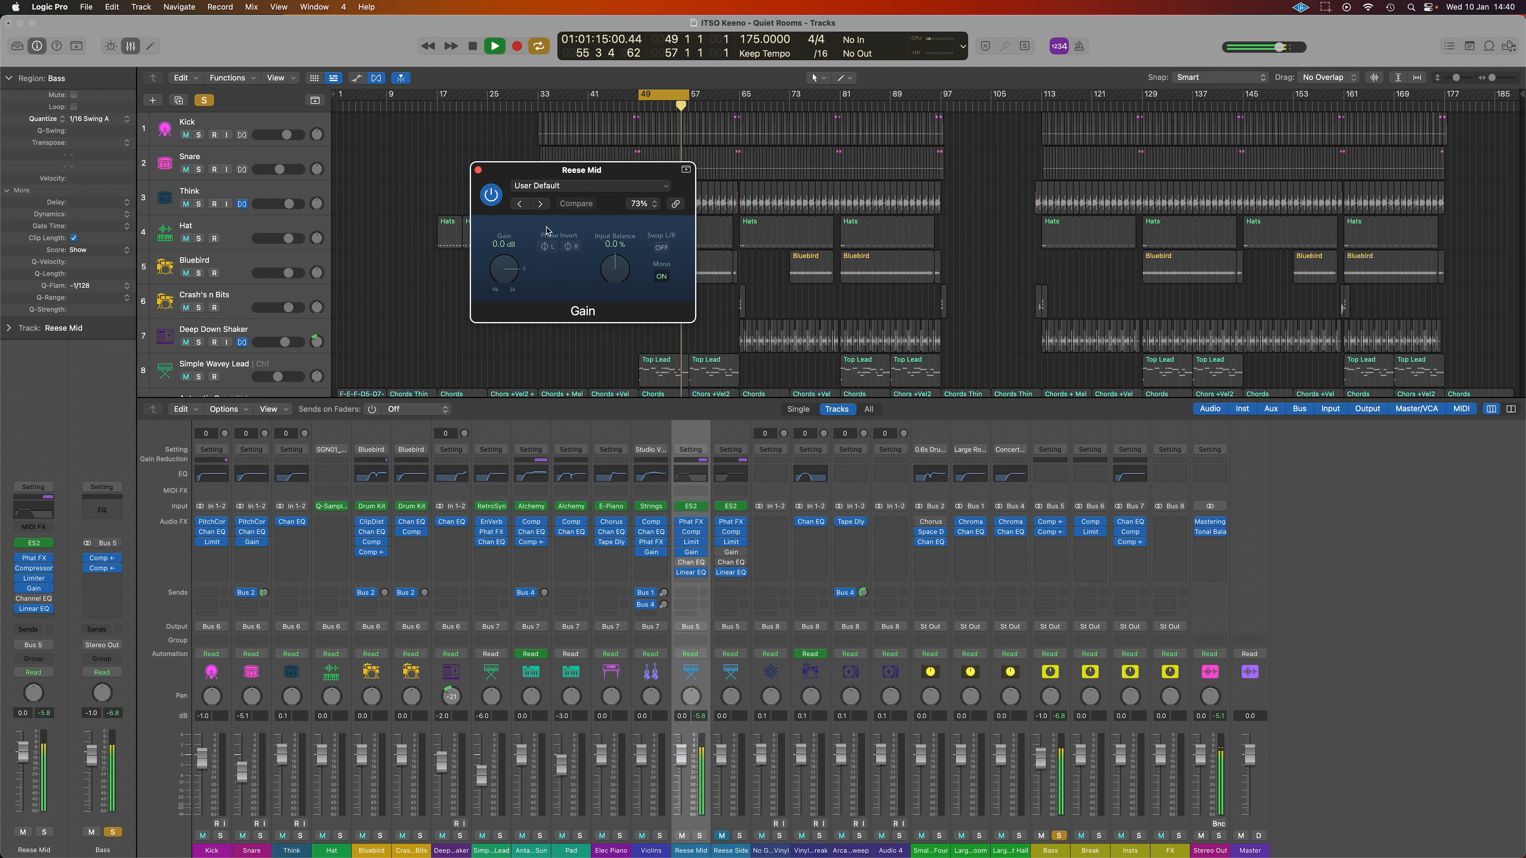
left_click(478, 170)
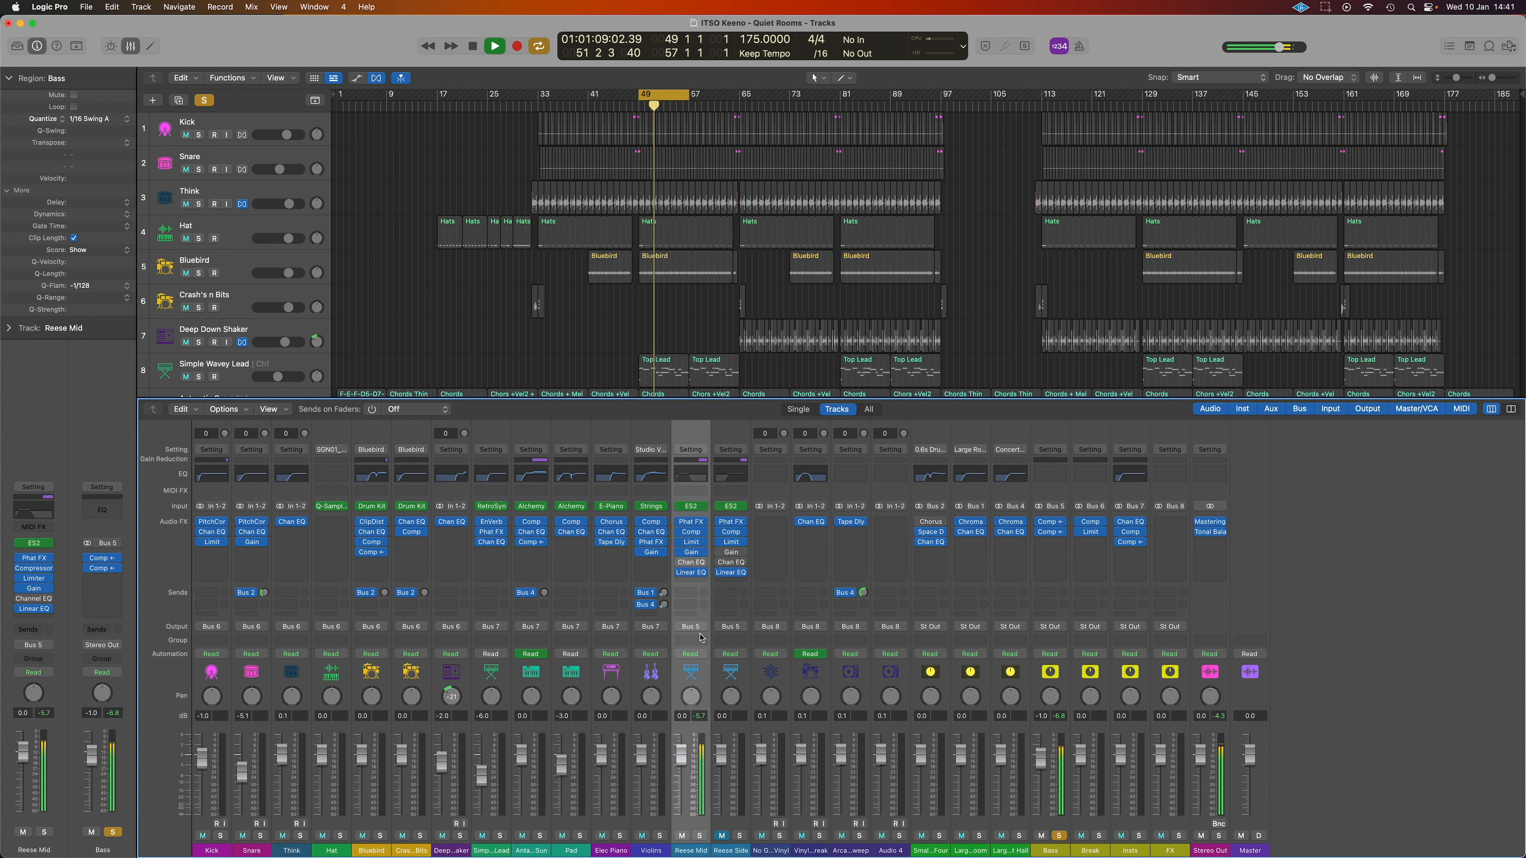
left_click(724, 838)
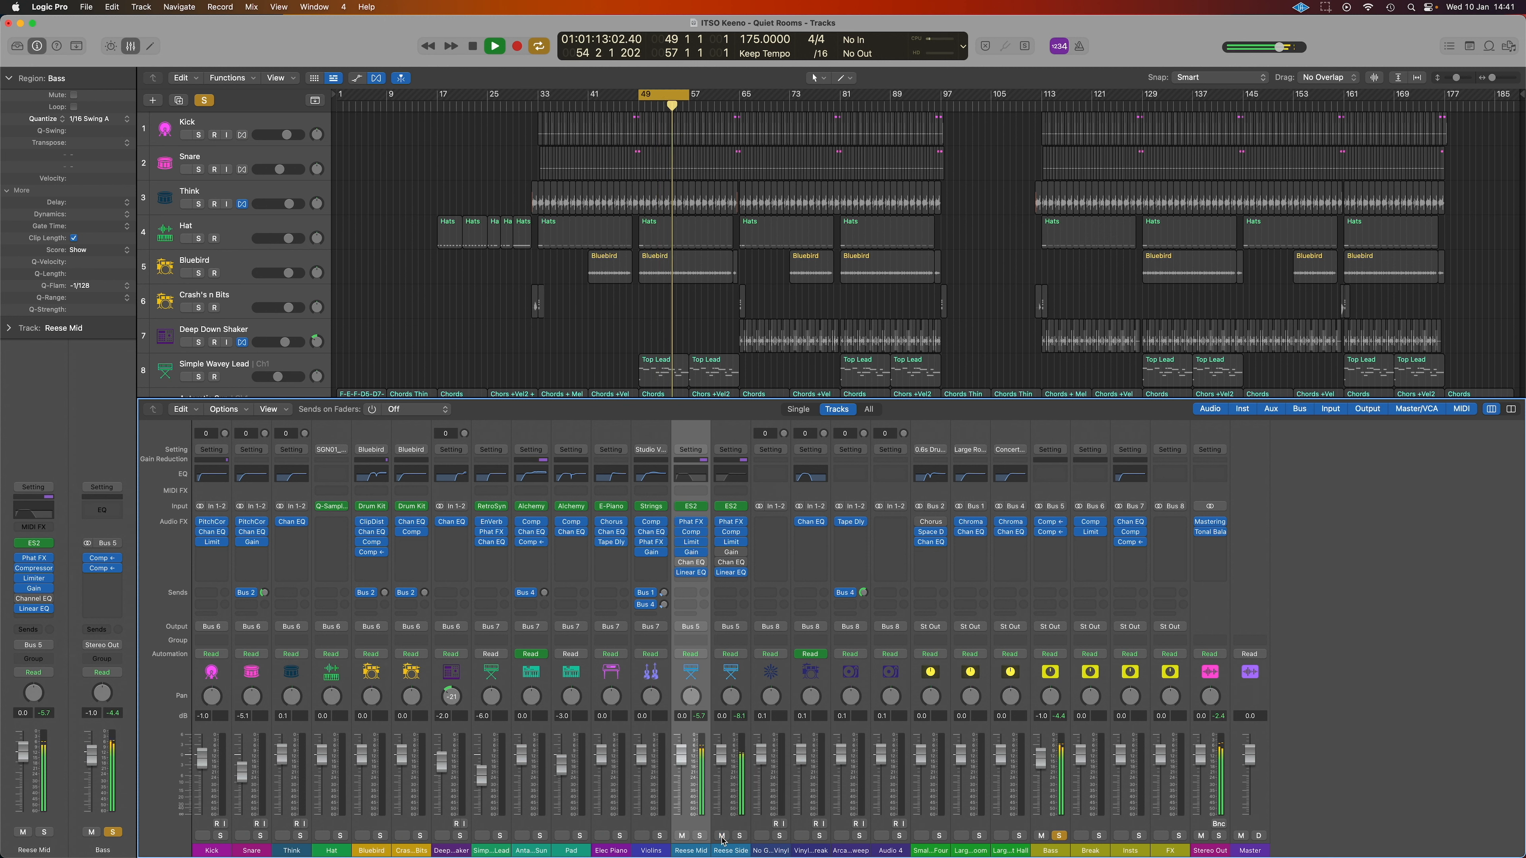
Step: Compare the bass in mono and stereo with a temporary Gain plug-in on Stereo Out, and remove the plug-in
left_click(1210, 542)
left_click(662, 276)
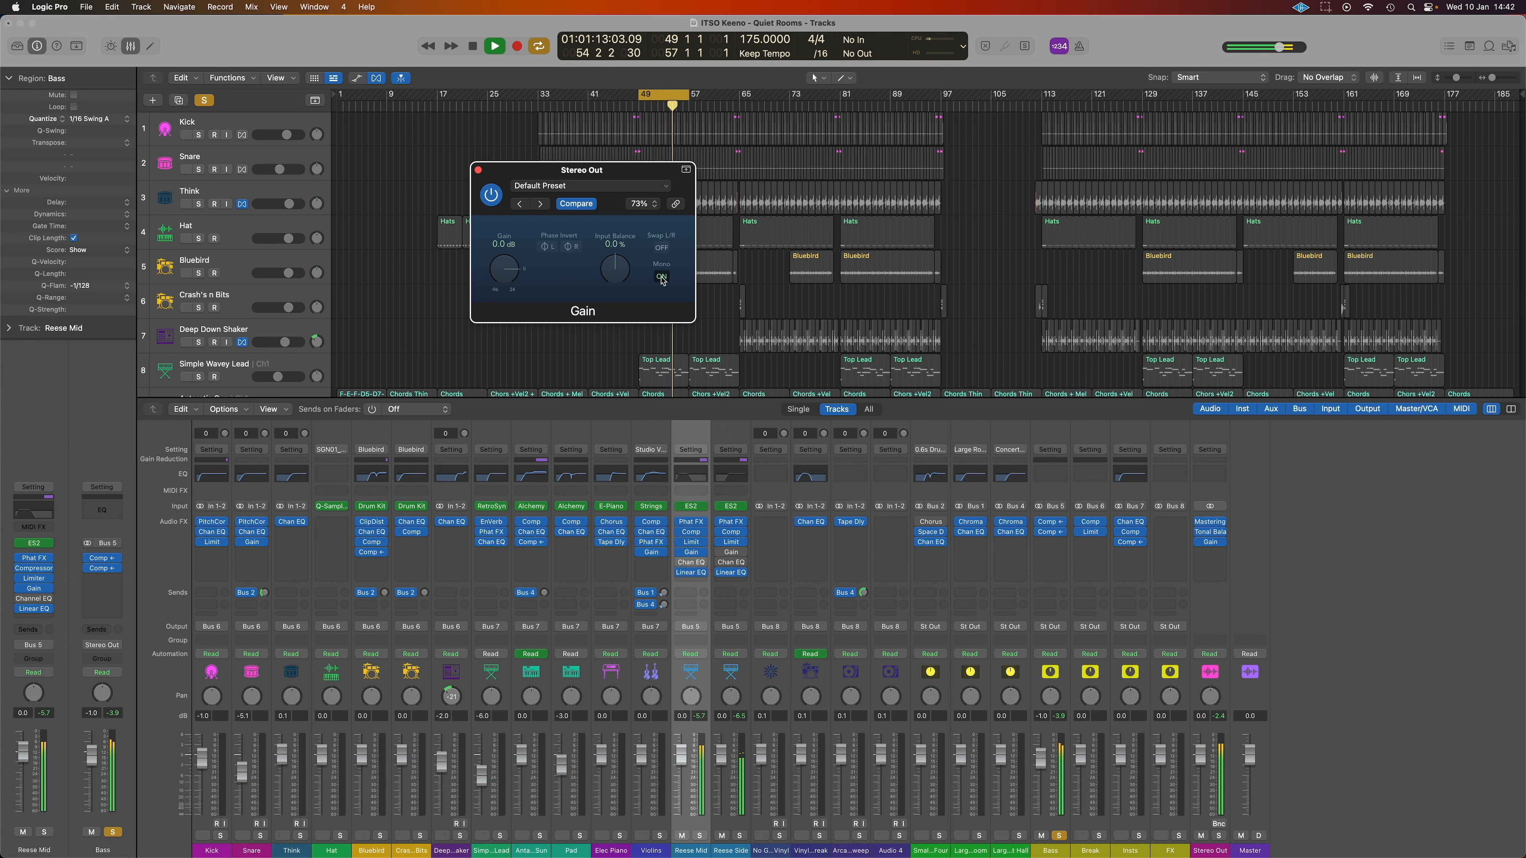
left_click(662, 277)
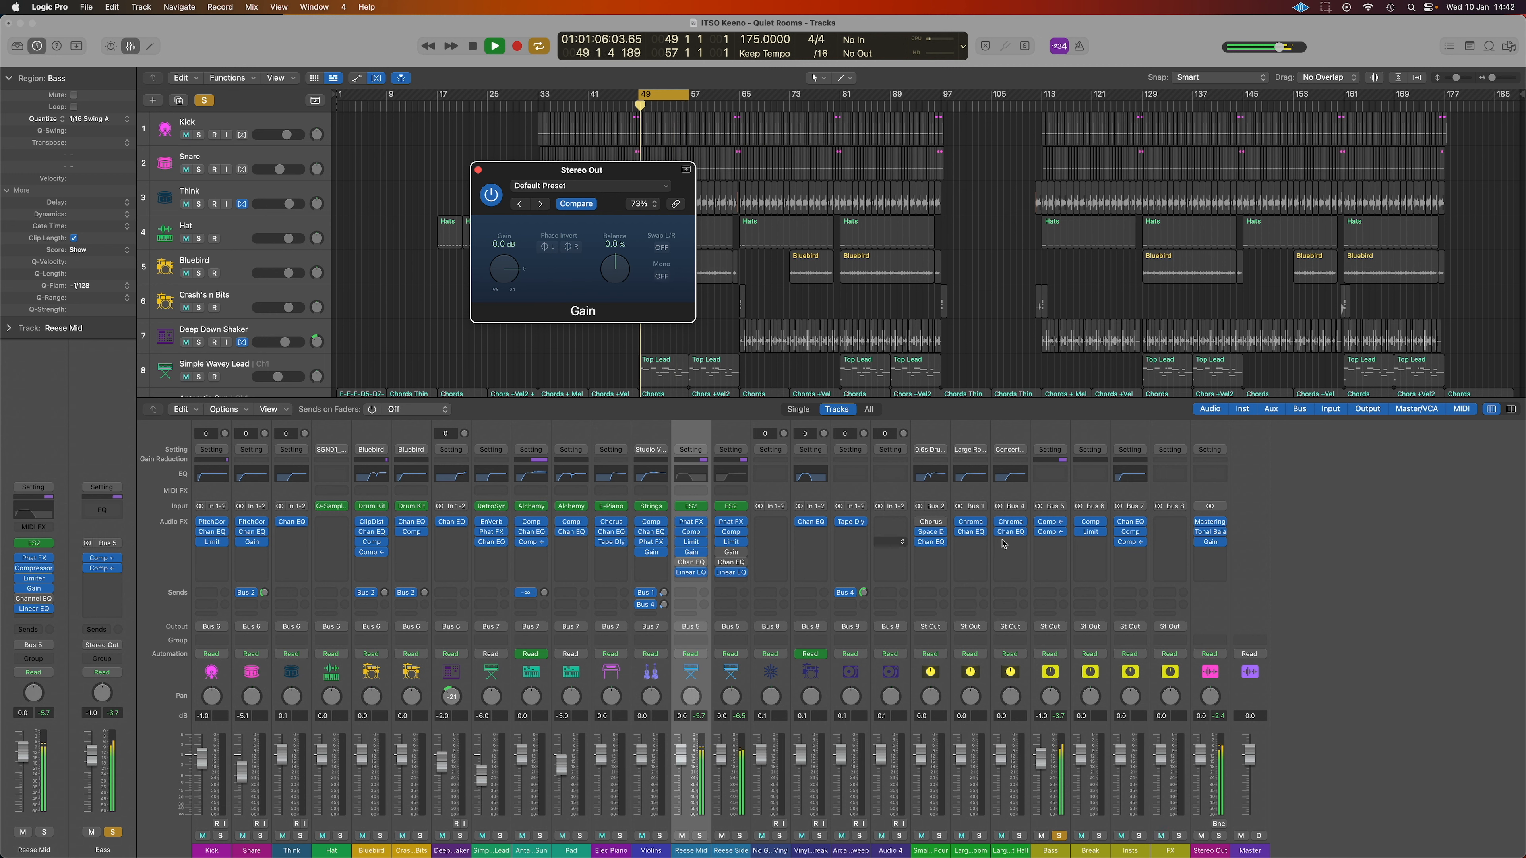
left_click(1223, 541)
left_click(1247, 547)
scroll(841, 270, "down", 10)
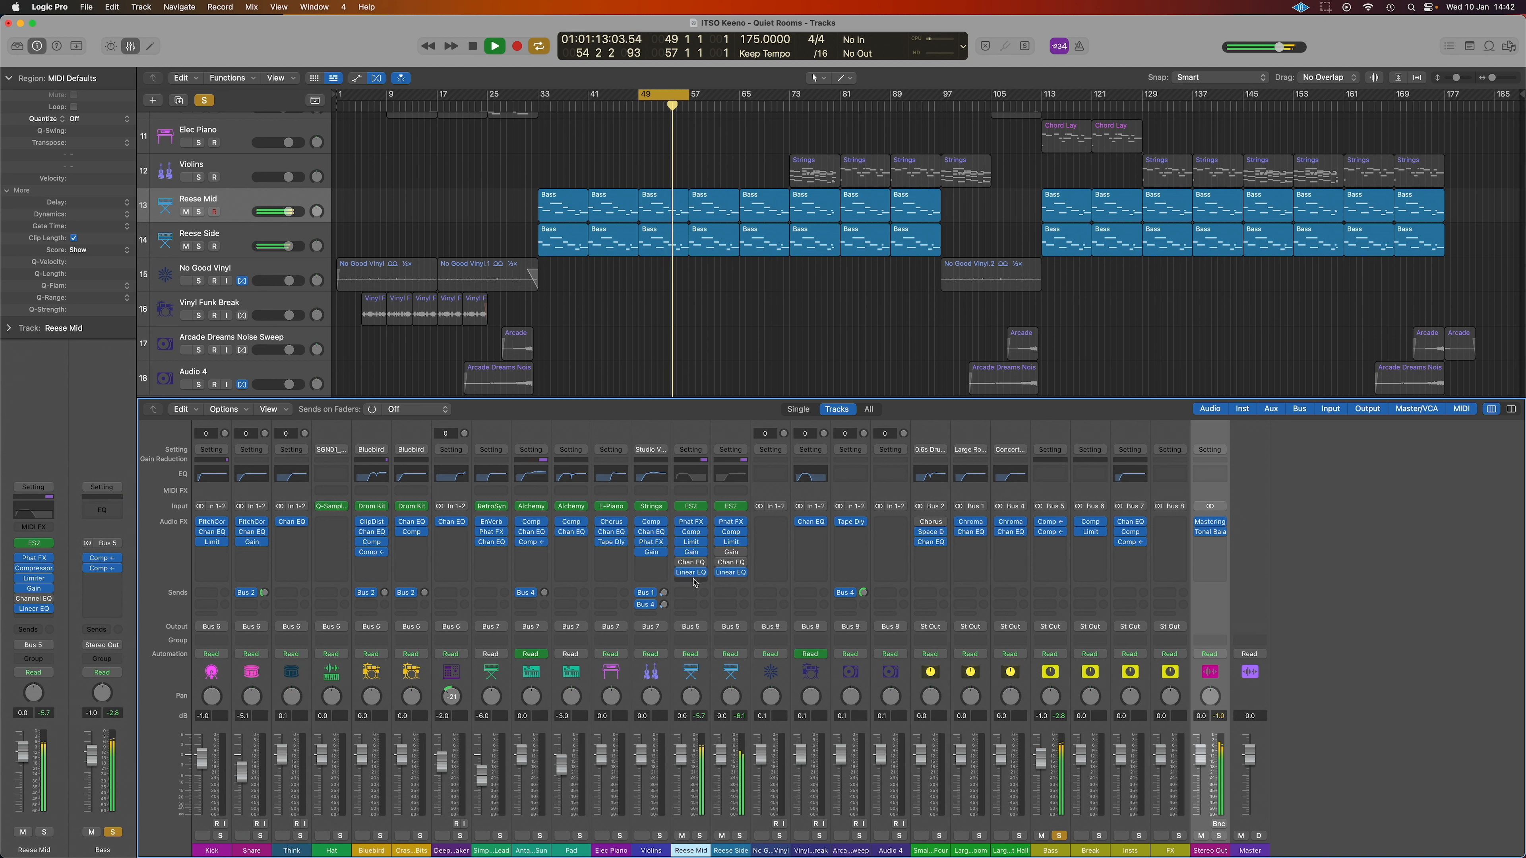